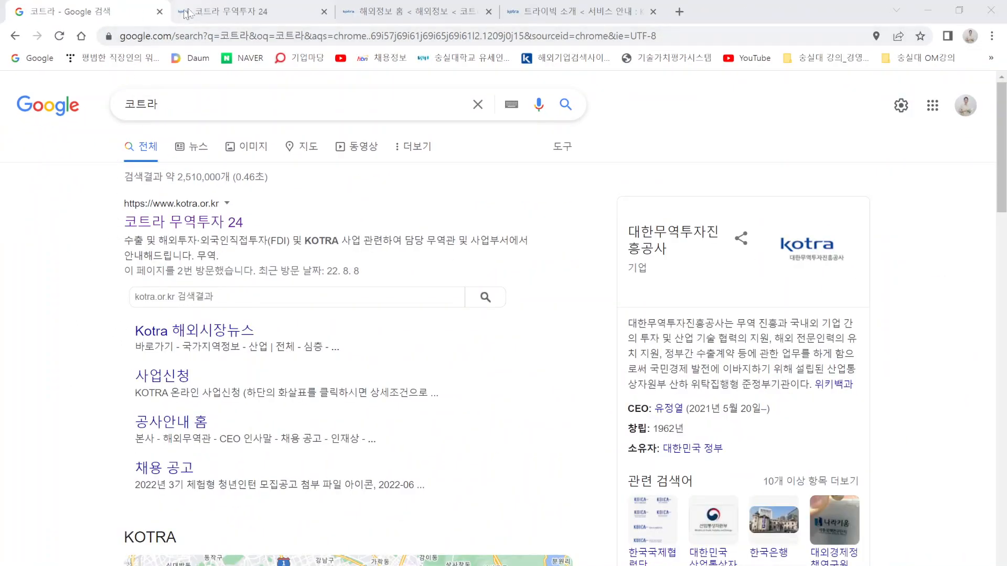
- Look over the KOTRA 무역투자24 home page and the 해외정보 홈 page's market news, buying offers, exhibitions and big data services
left_click(219, 12)
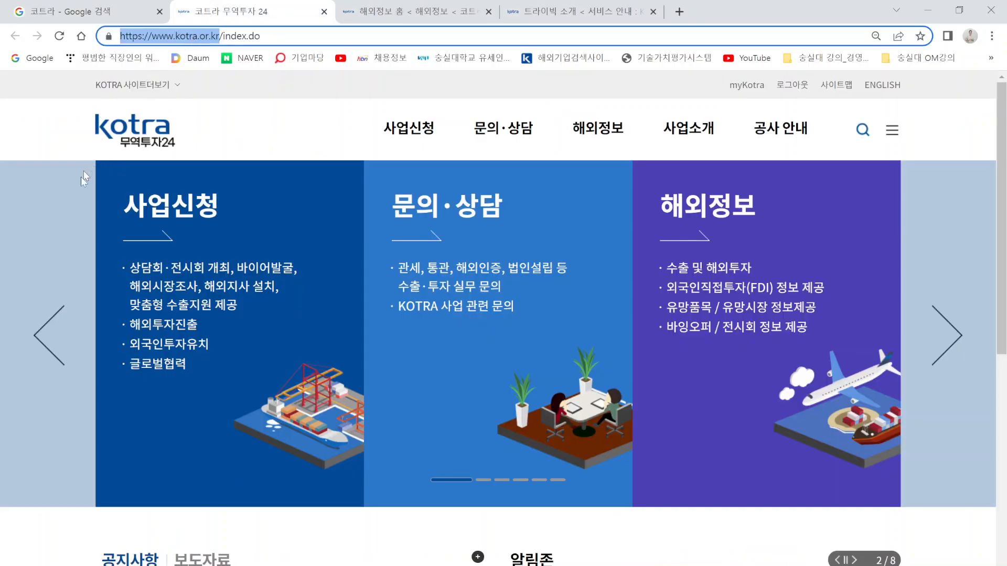
left_click(49, 221)
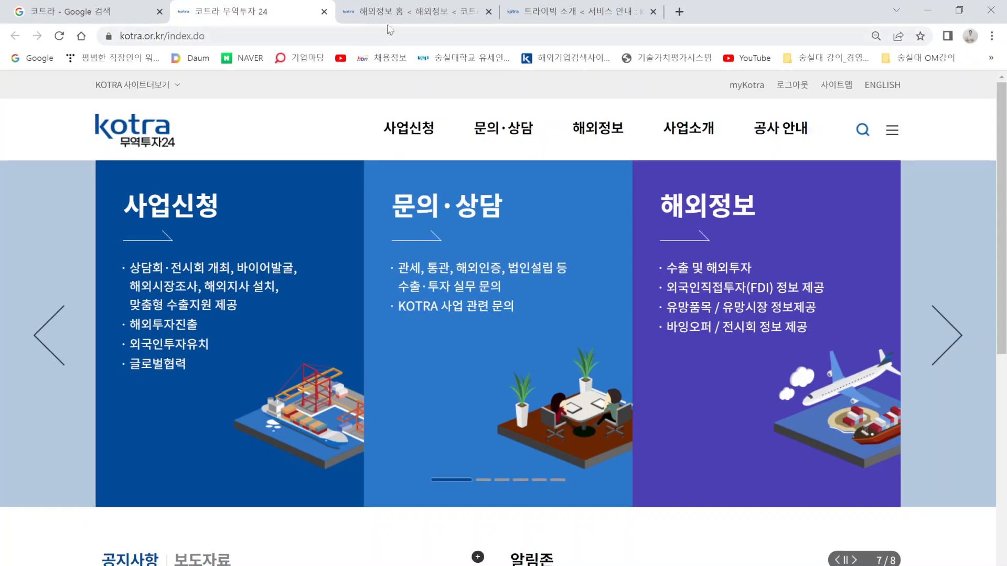
left_click(399, 13)
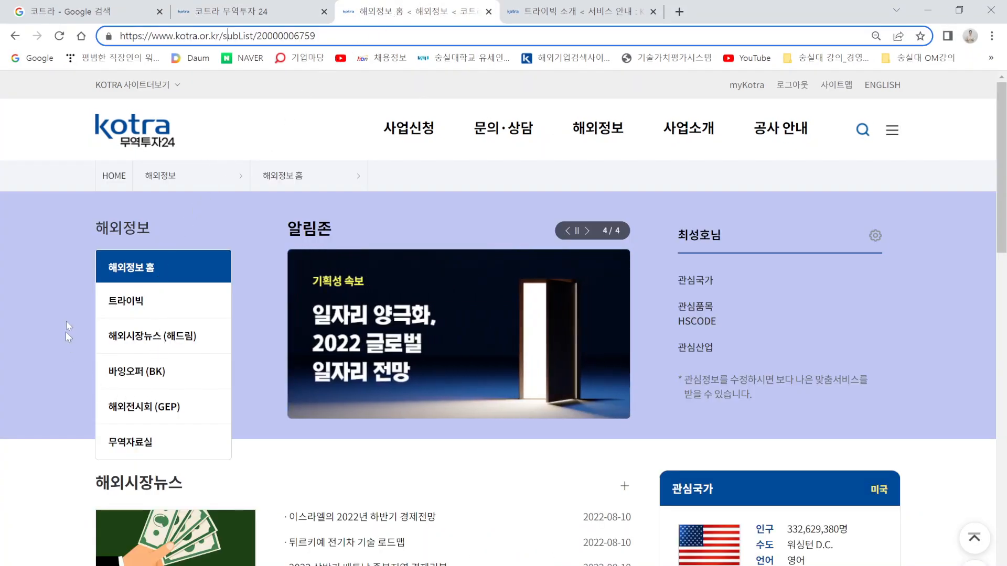
scroll(249, 342, "down", 7)
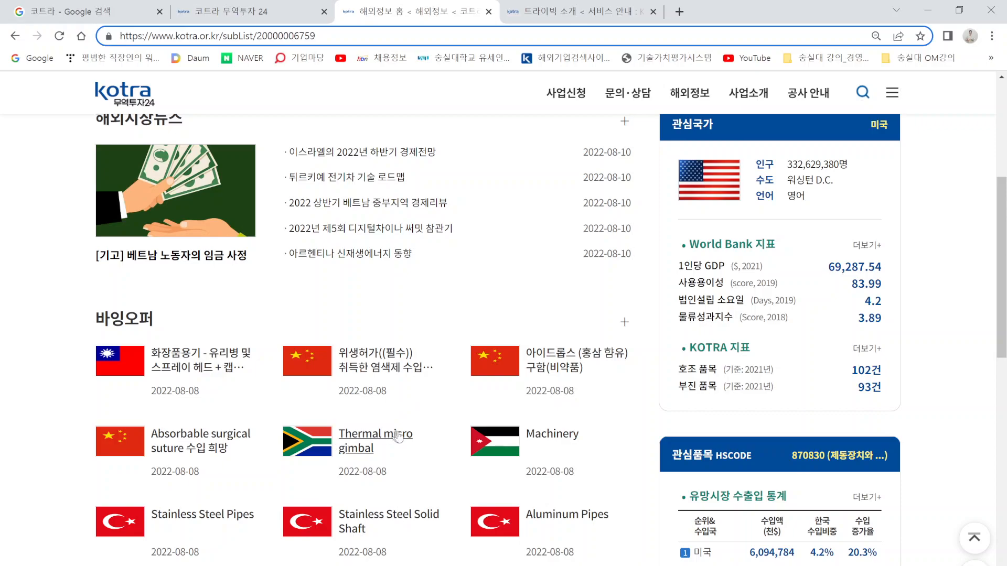
scroll(407, 437, "down", 3)
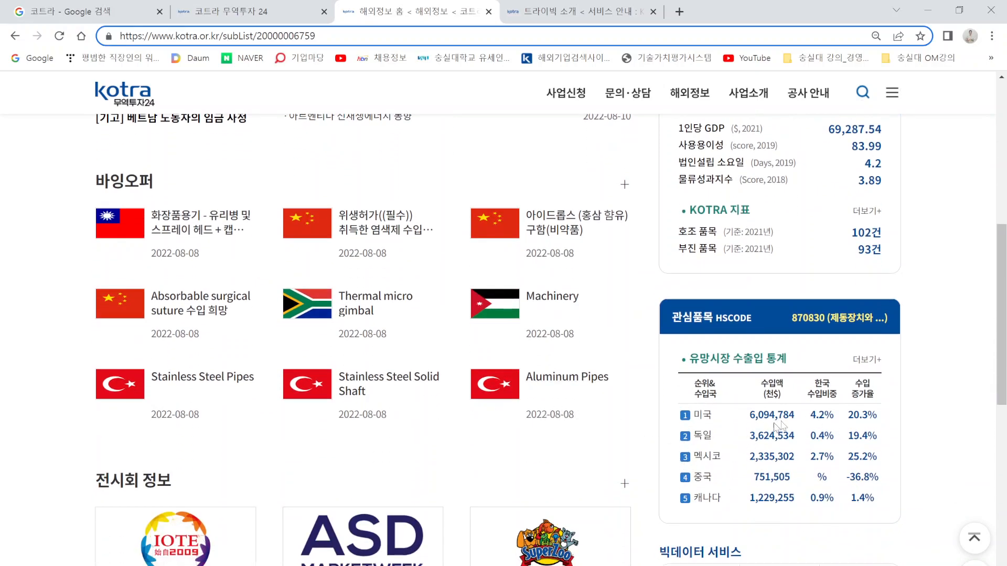
scroll(755, 512, "down", 10)
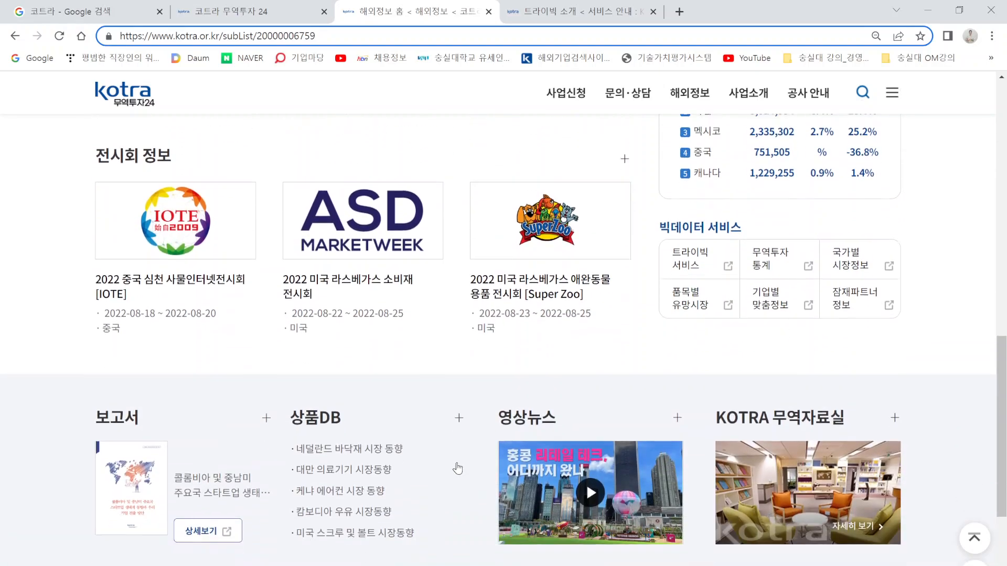
scroll(457, 468, "up", 15)
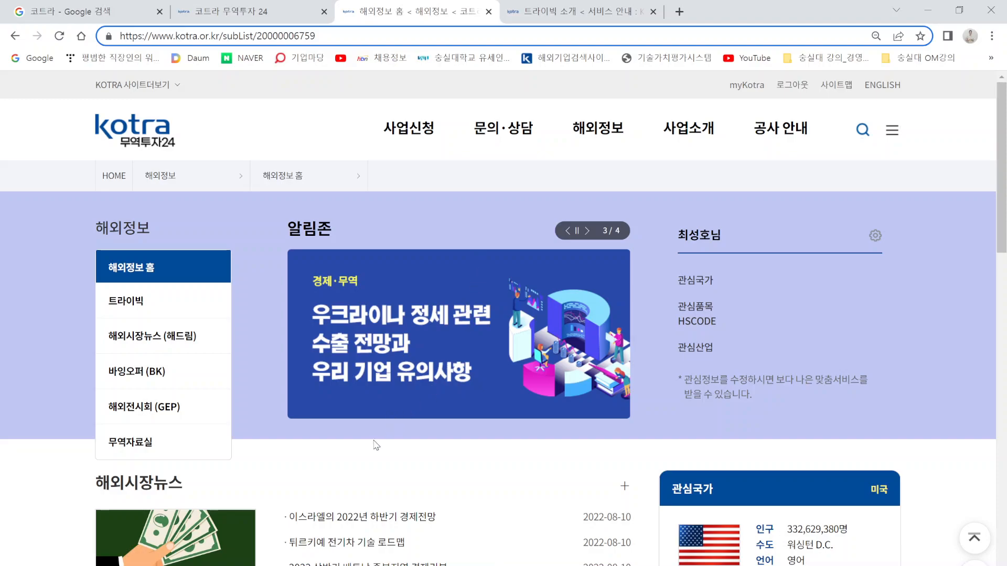
scroll(376, 445, "down", 4)
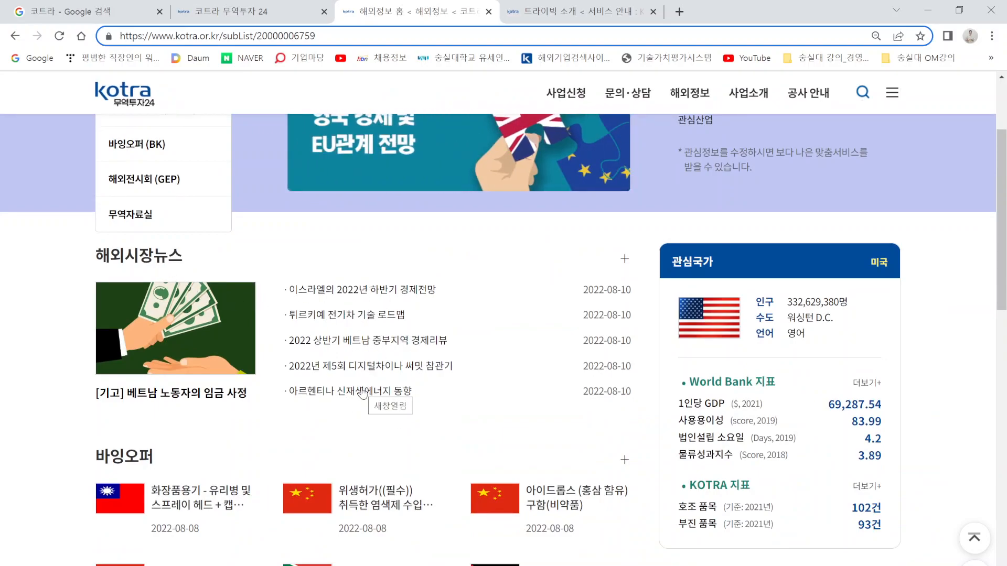
scroll(362, 394, "up", 4)
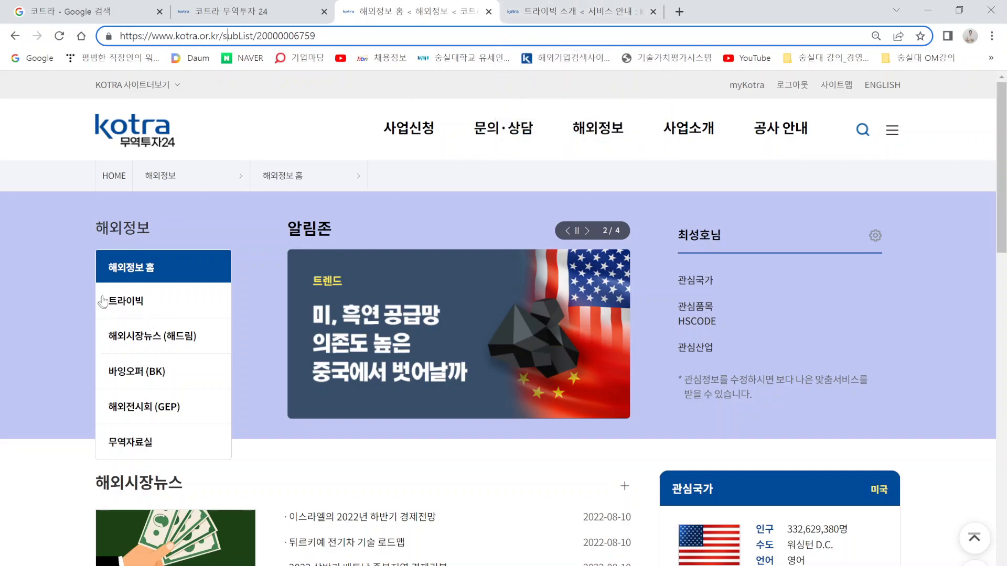
- Open the 트라이빅 소개 page and examine its HS CODE 검색, 국가조회 and VOC 문의 TOP5 charts
left_click(542, 14)
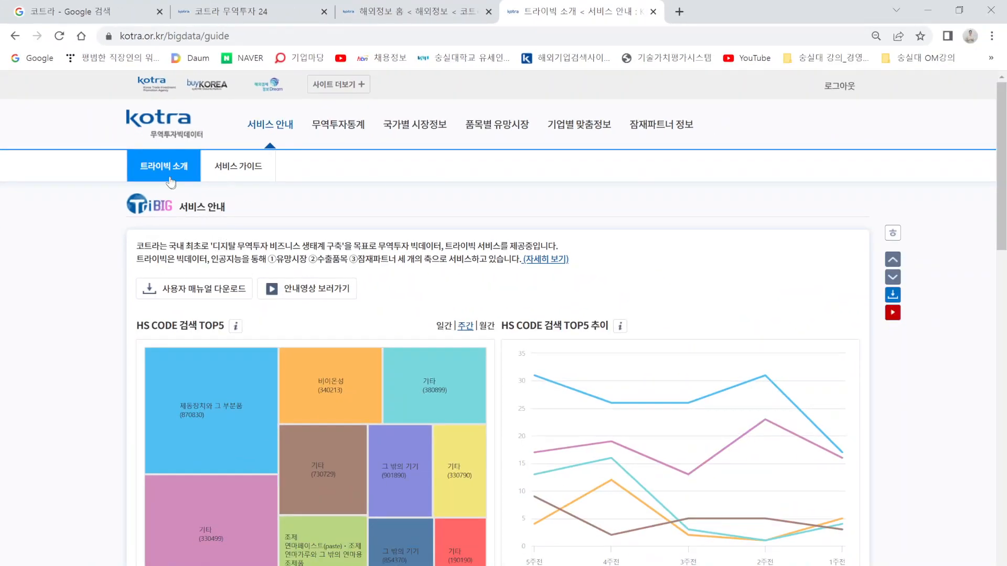
scroll(129, 387, "down", 1)
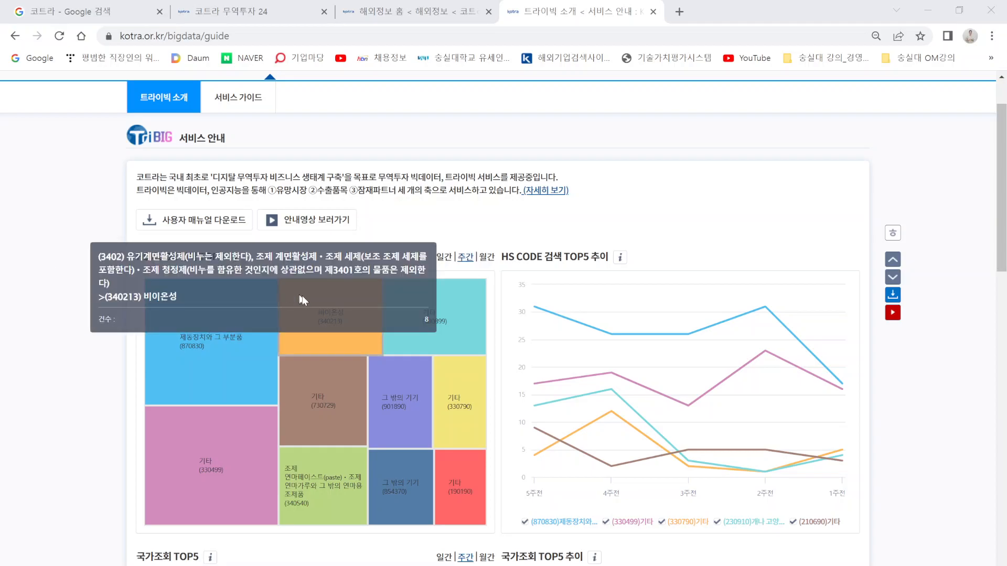
scroll(242, 416, "down", 5)
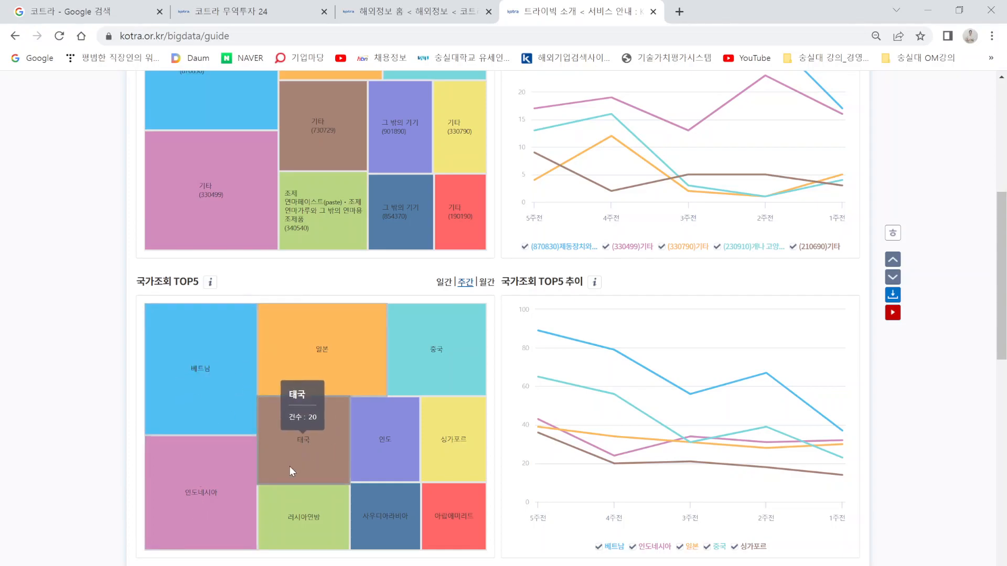
scroll(289, 466, "down", 5)
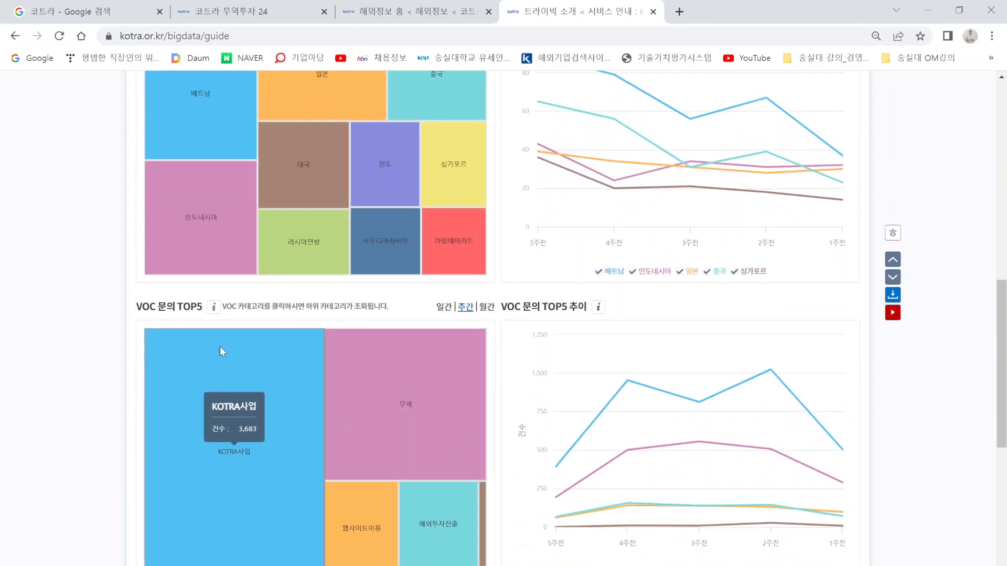
scroll(366, 447, "down", 1)
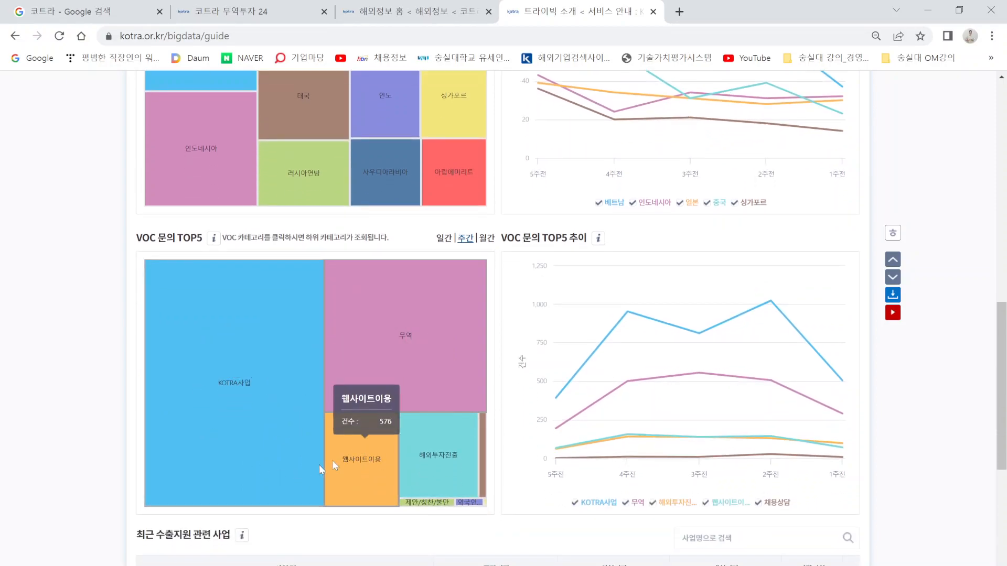
scroll(316, 456, "up", 10)
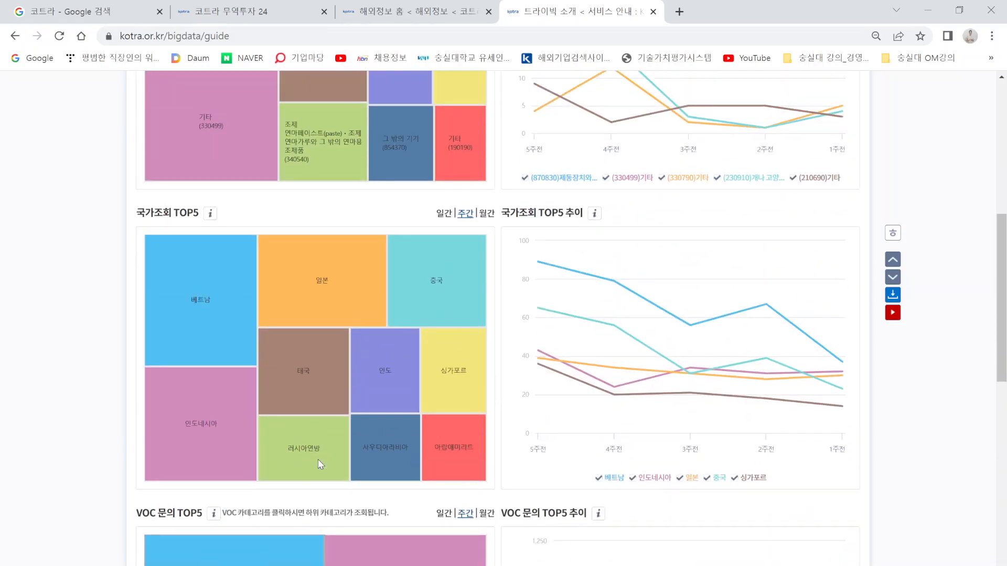
scroll(318, 460, "up", 3)
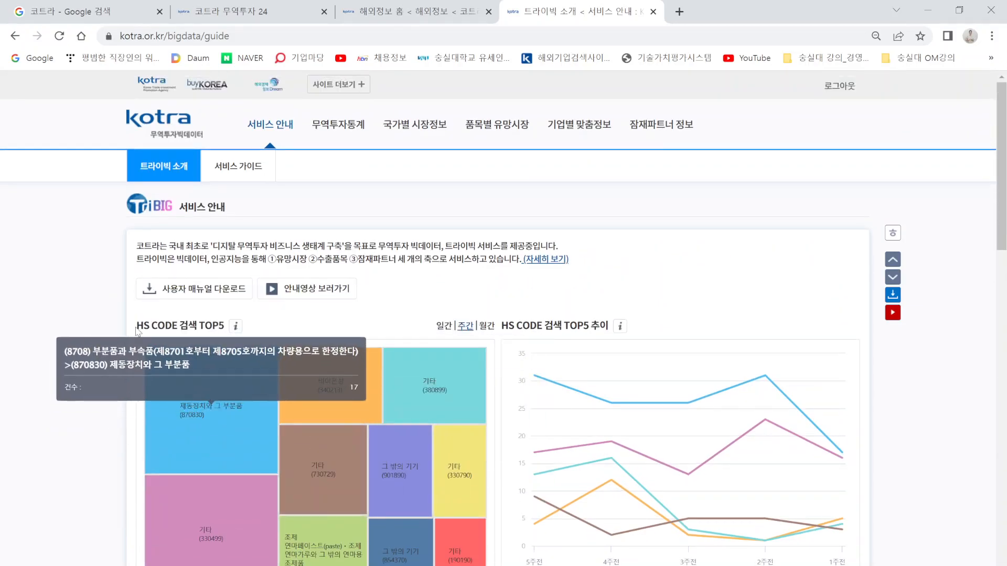
- Highlight the words HS CODE in the heading of the HS CODE 검색 TOP5 chart
left_click_drag(140, 326, 181, 326)
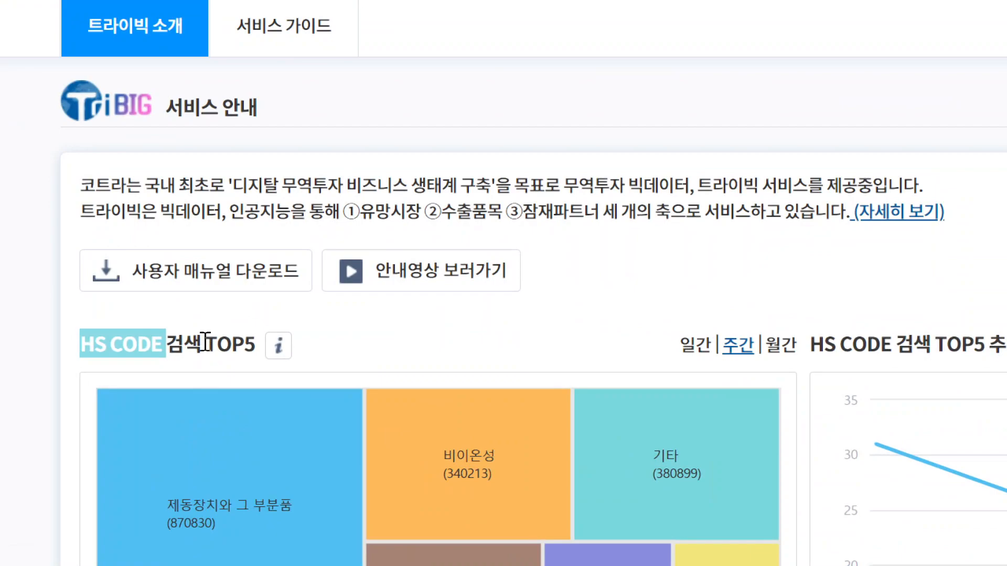
left_click(168, 330)
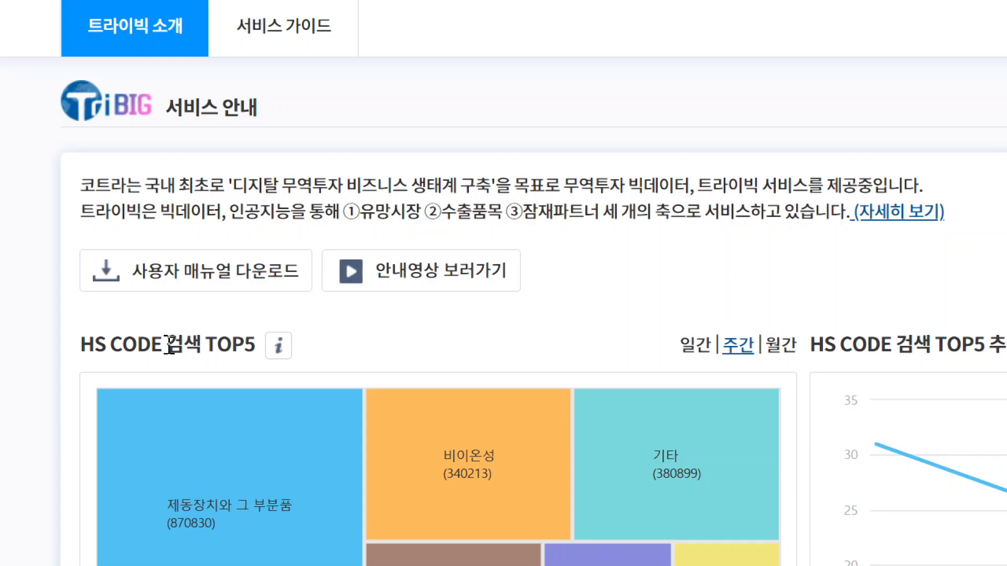
left_click_drag(169, 345, 85, 342)
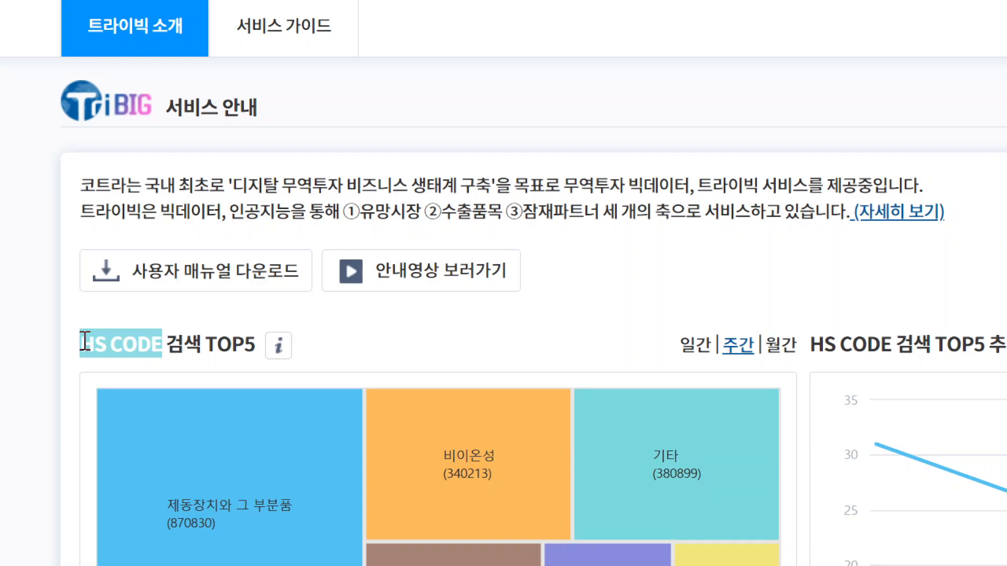
left_click(254, 321)
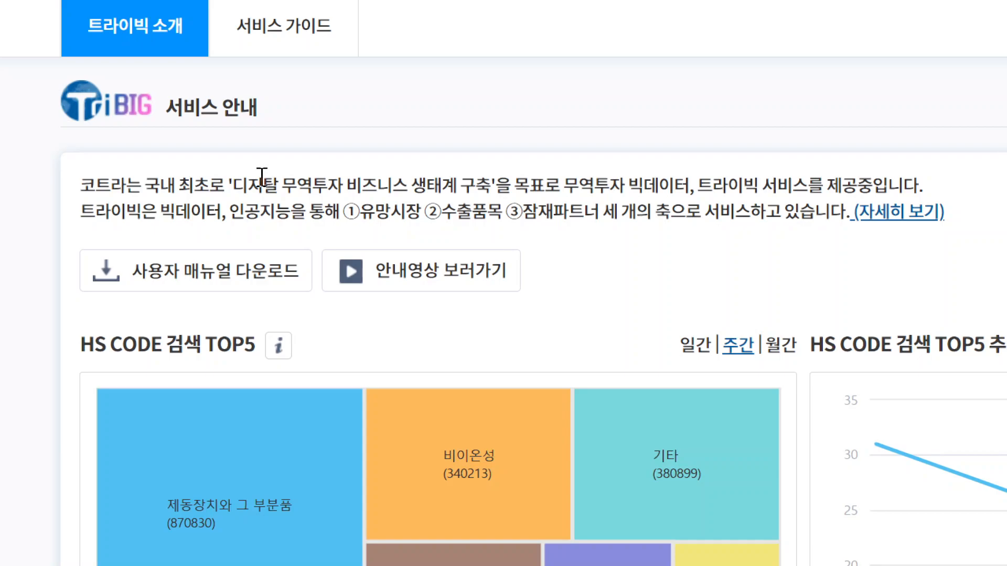
- Highlight the terms 유망시장 and 잠재파트너 in the TriBIG service description
double_click(411, 214)
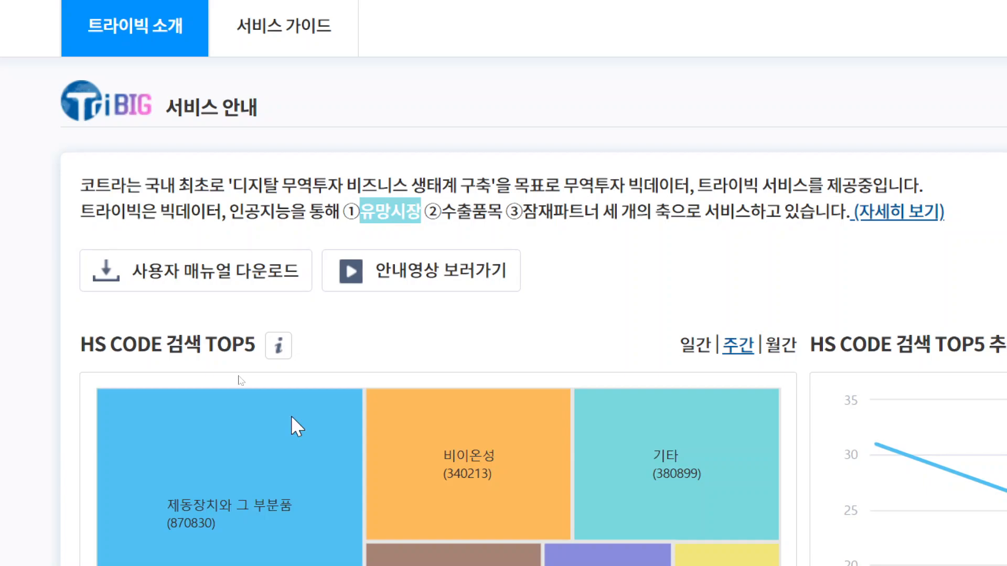
left_click(306, 321)
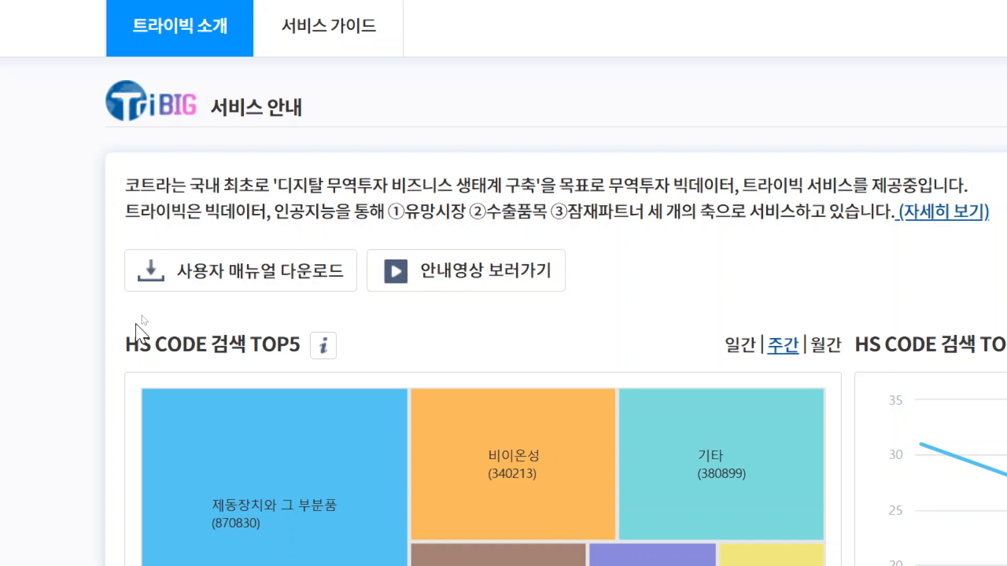
left_click_drag(568, 206, 655, 220)
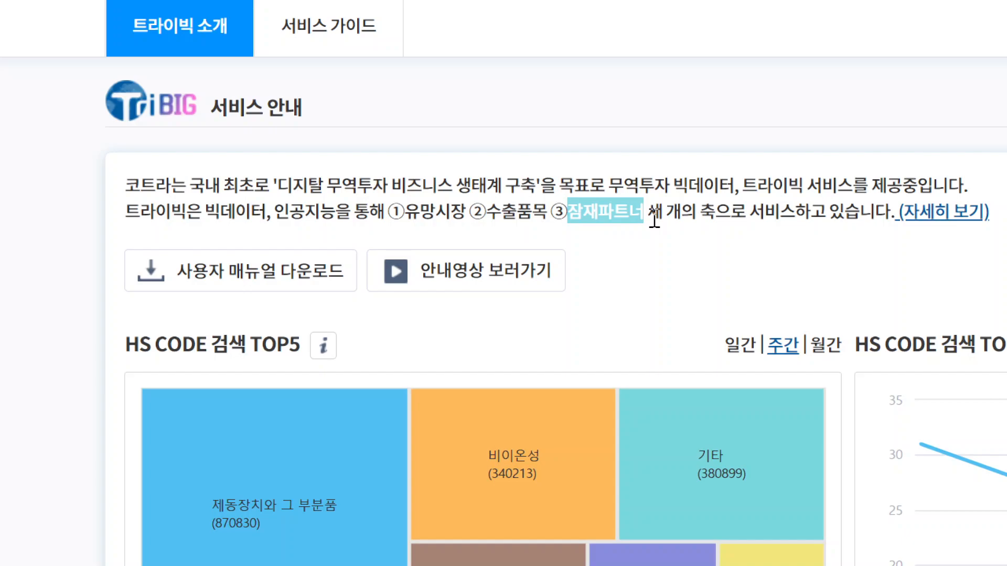
mouse_move(275, 502)
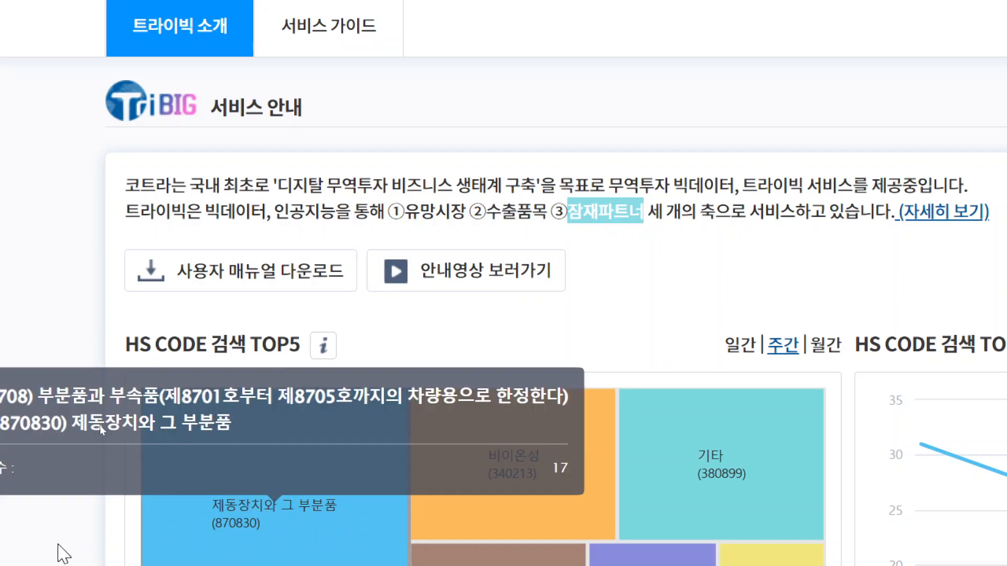
left_click(57, 535)
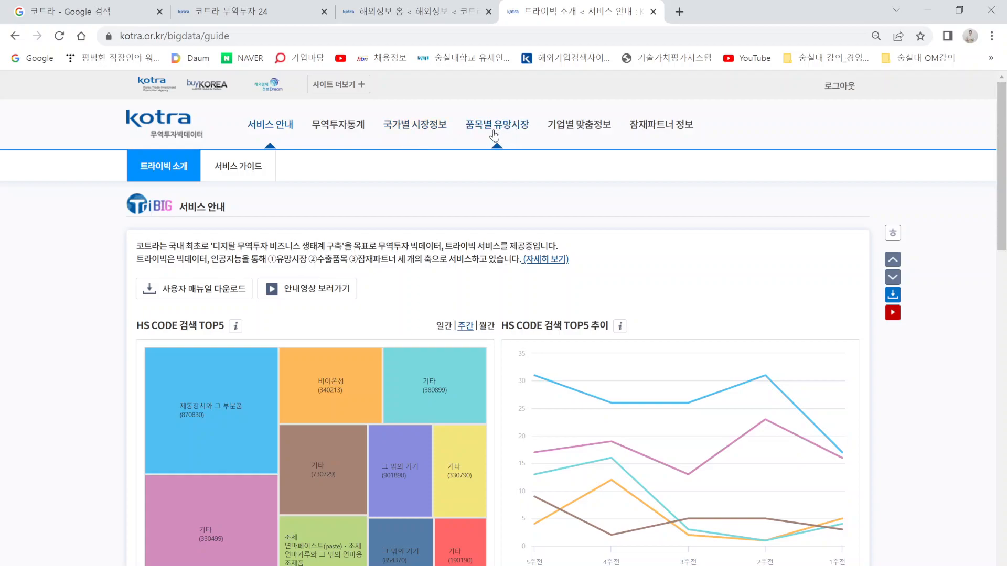
- Open the 한국 무역현황 page of 무역투자통계 and search the item HS codes for 반도체
left_click(343, 129)
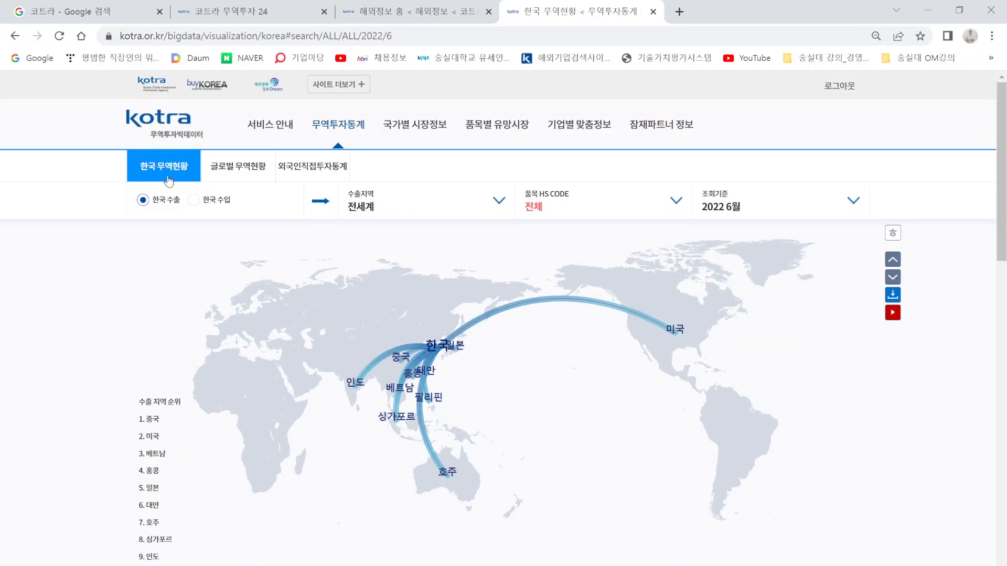
left_click(573, 215)
left_click(732, 263)
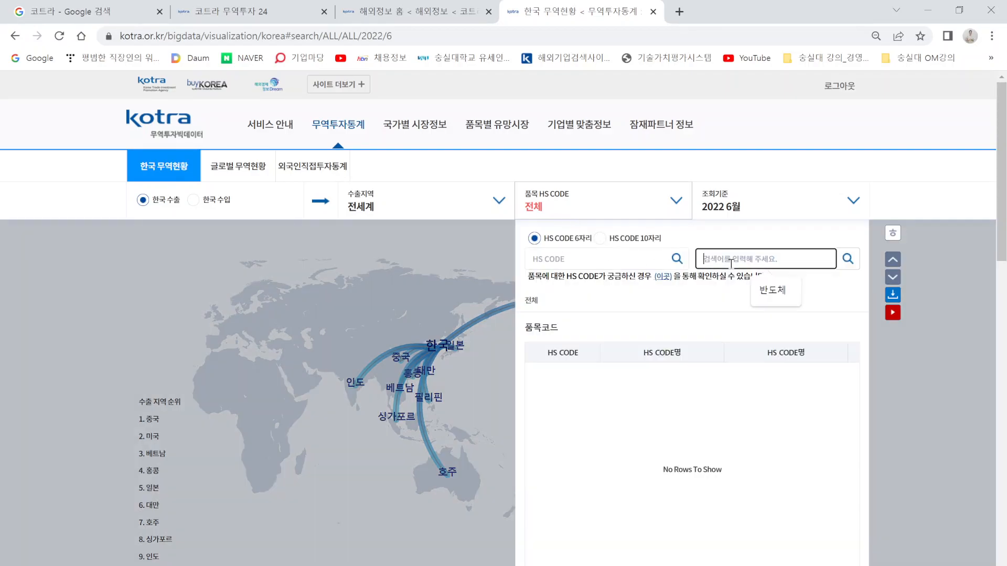
left_click(773, 290)
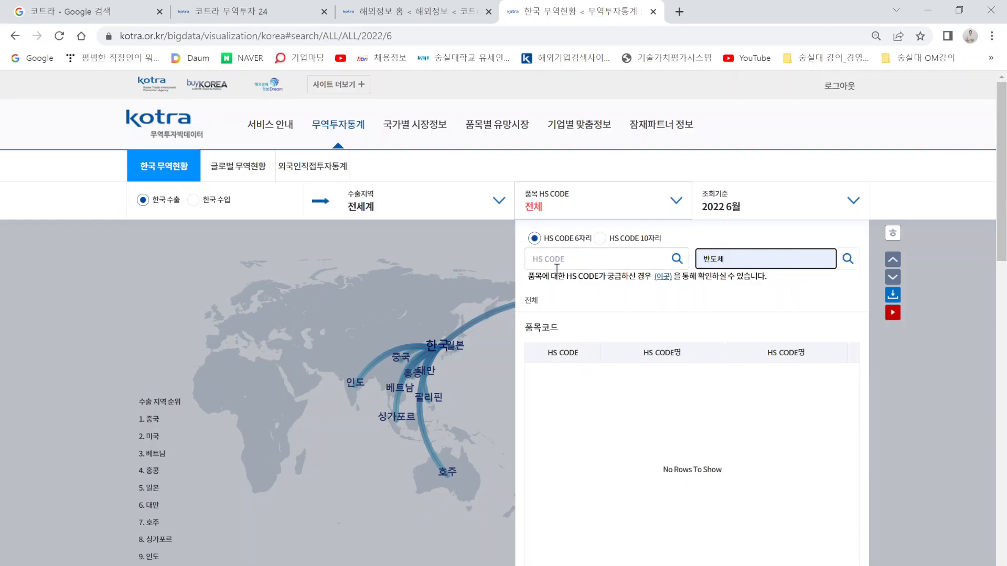
left_click(845, 259)
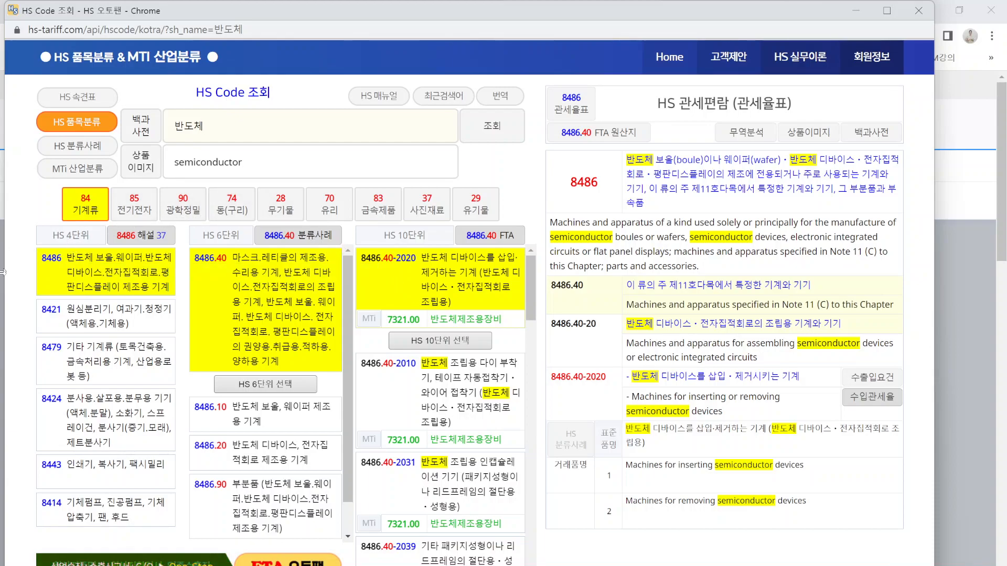
- Examine the HS Code 조회 window's classification for 반도체 and close it
left_click(47, 265)
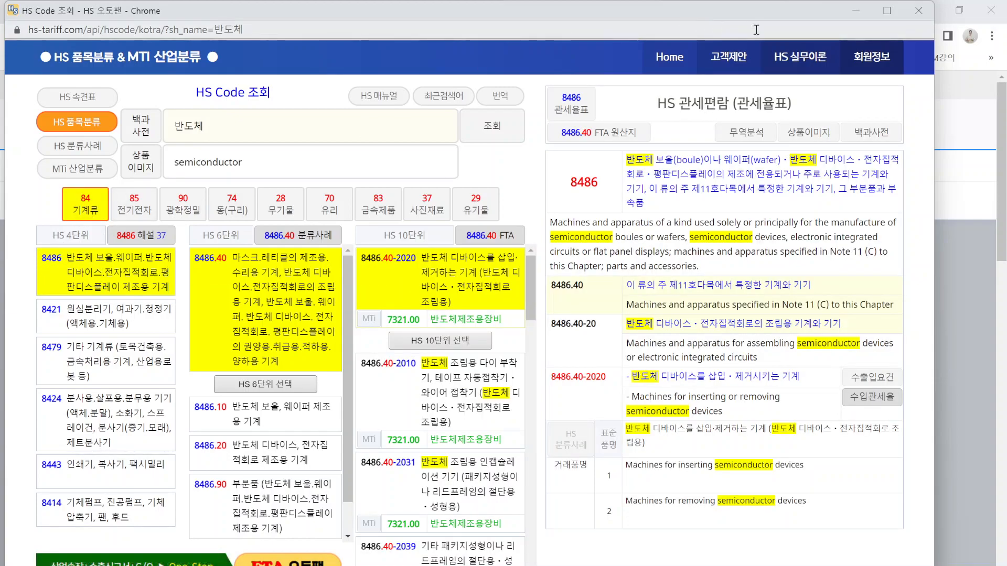
left_click(919, 10)
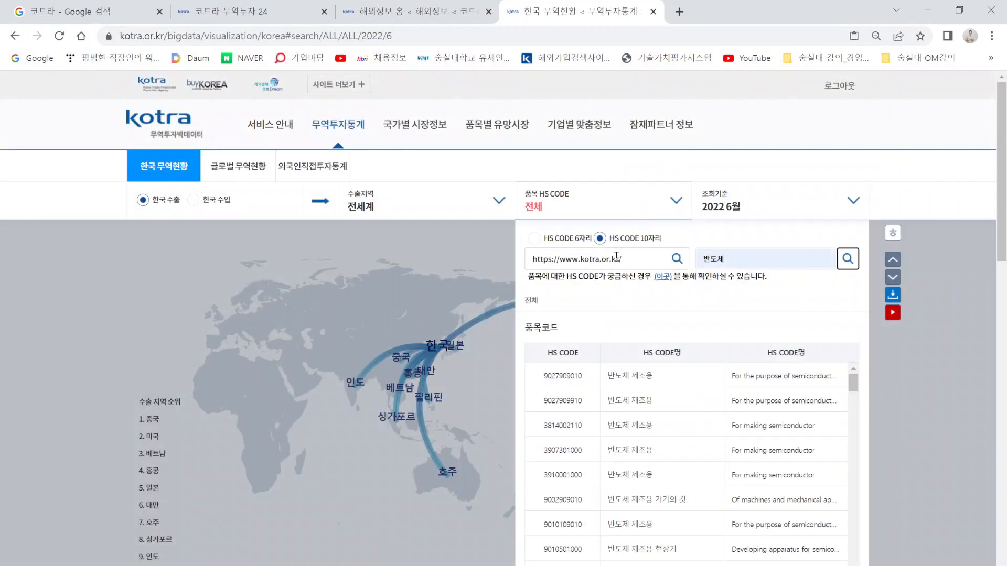
left_click_drag(638, 255, 501, 246)
left_click(502, 253)
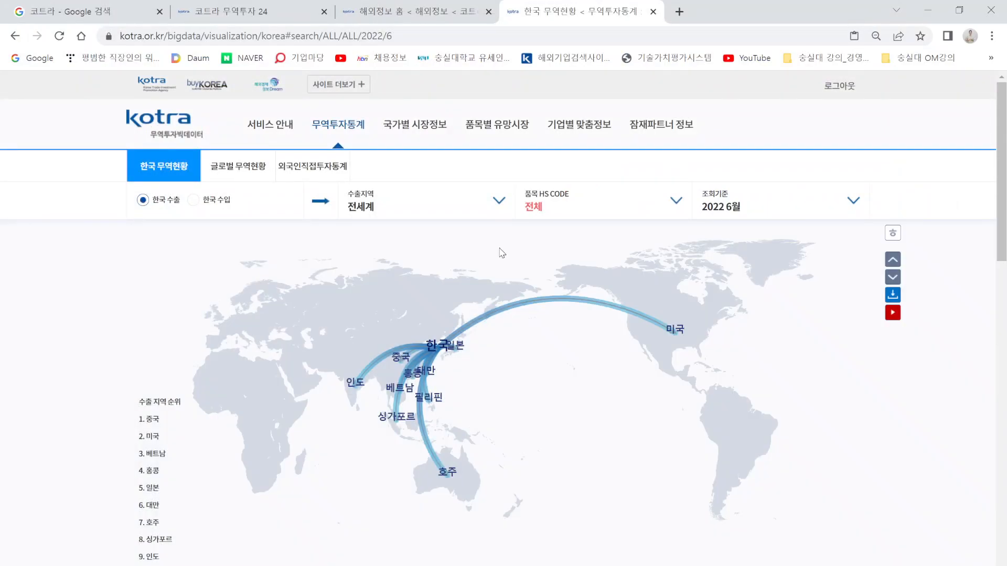
left_click(546, 208)
triple_click(577, 261)
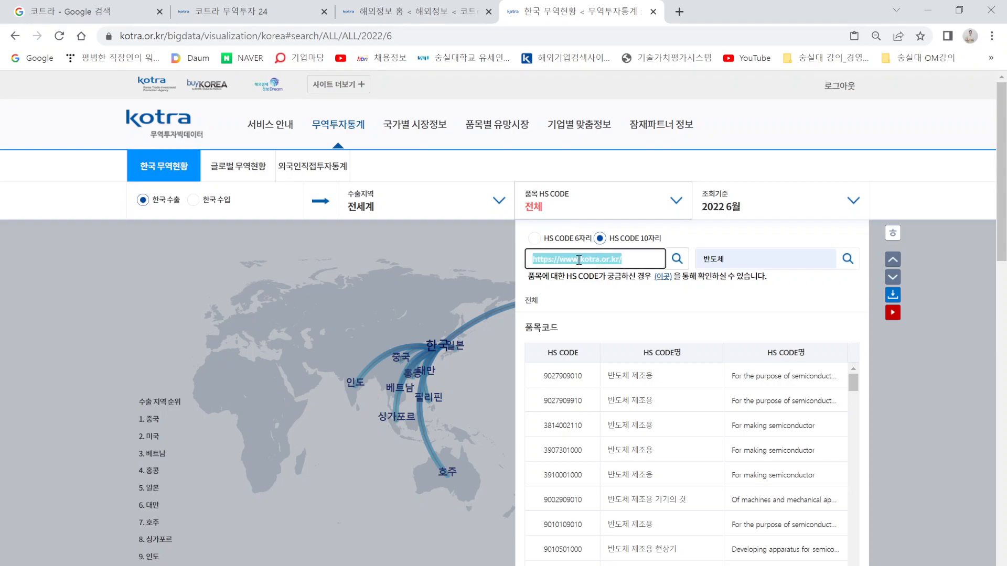
left_click(534, 239)
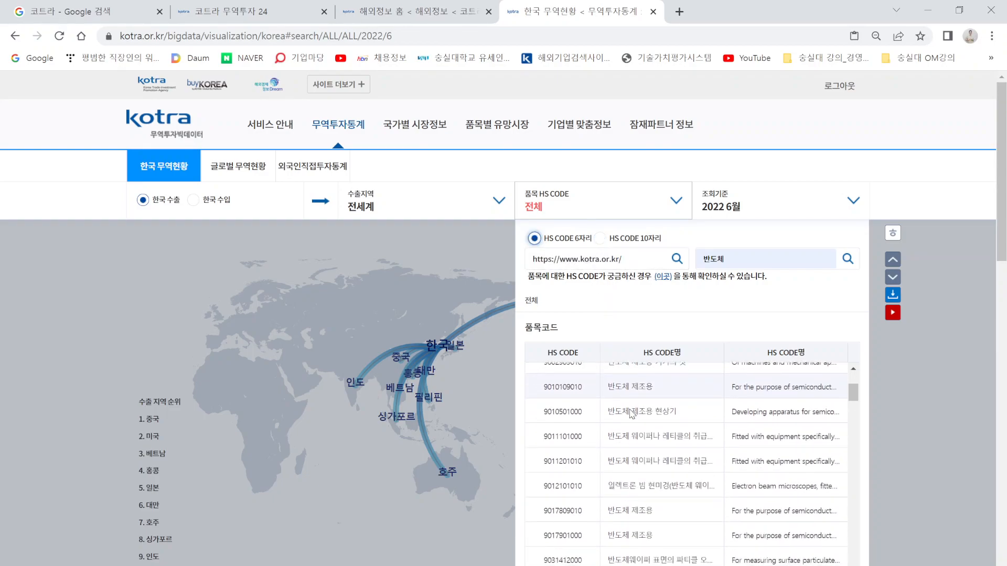
left_click(568, 388)
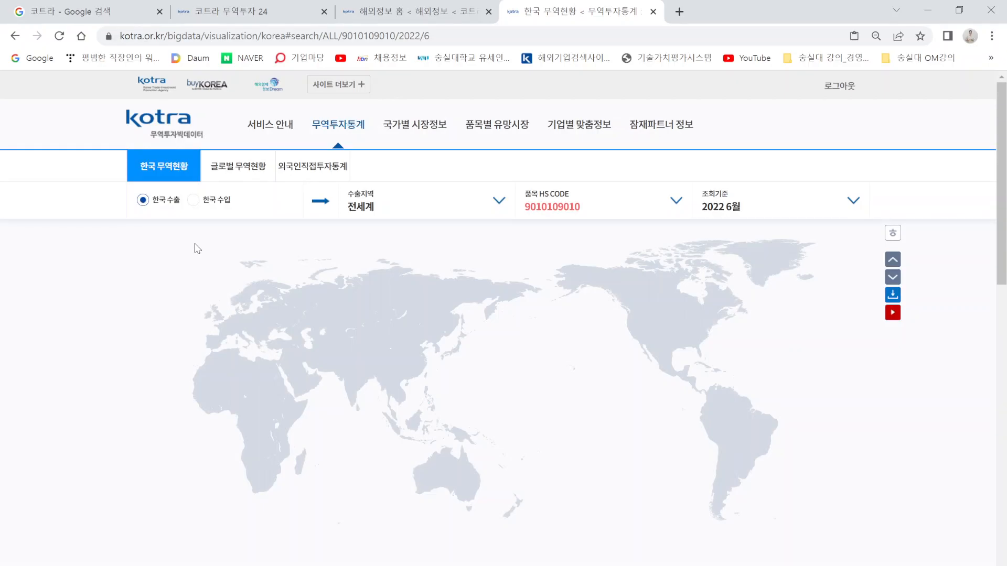
- Search the six-digit item codes for 9010 and filter the Korean export map by HS code 901060
scroll(266, 299, "down", 4)
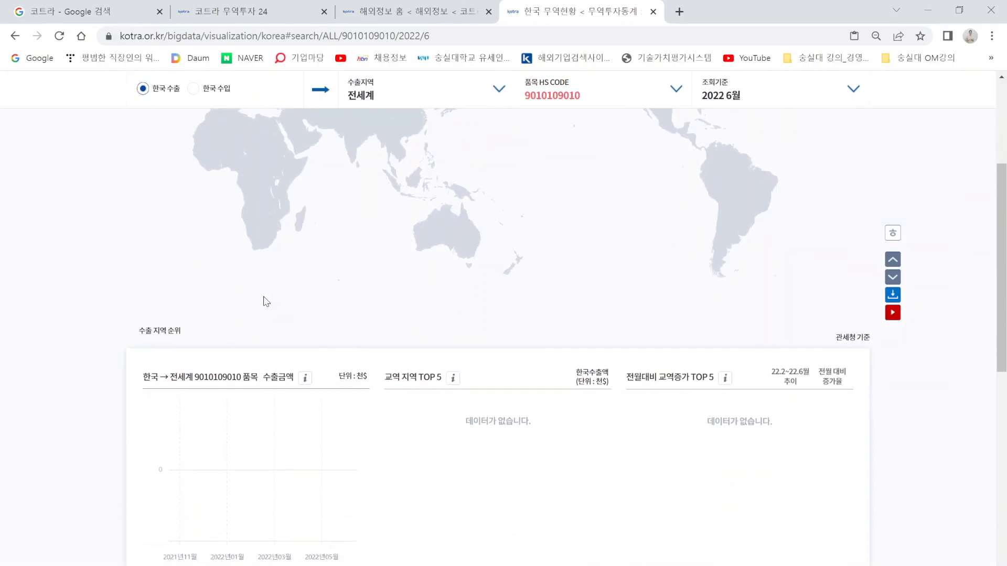
scroll(266, 299, "up", 4)
left_click(548, 209)
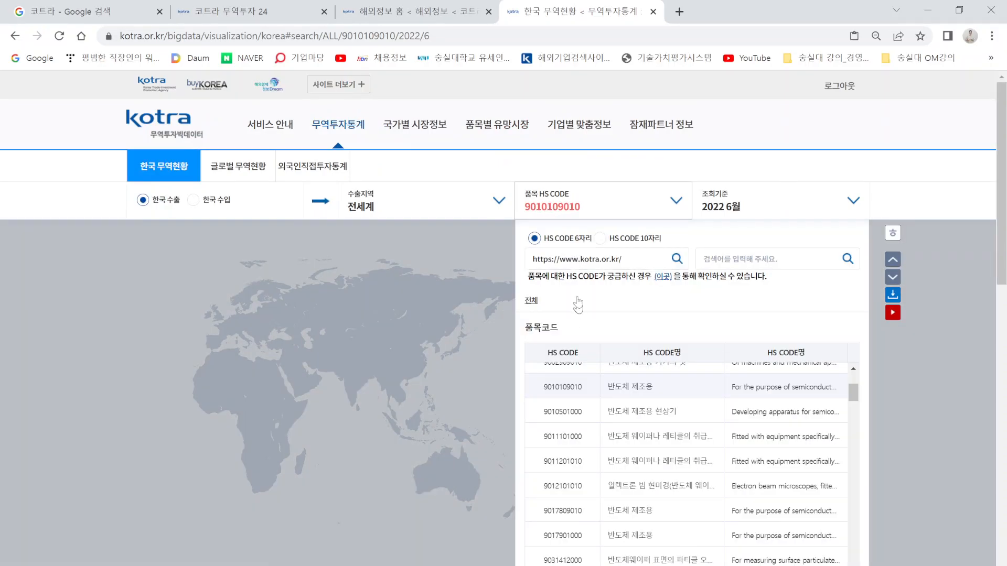
left_click(593, 256)
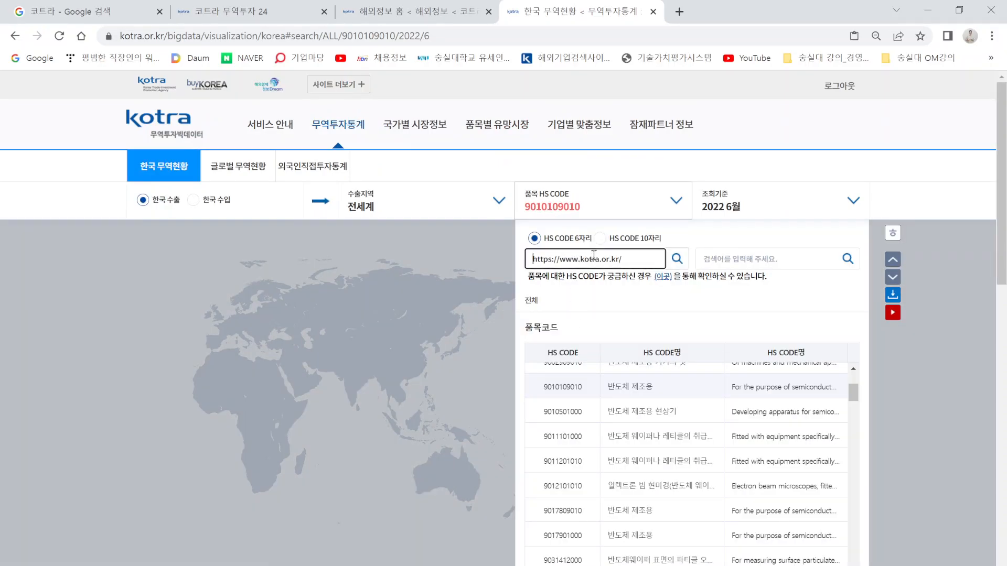
key("ctrl+a")
type("9")
left_click(679, 259)
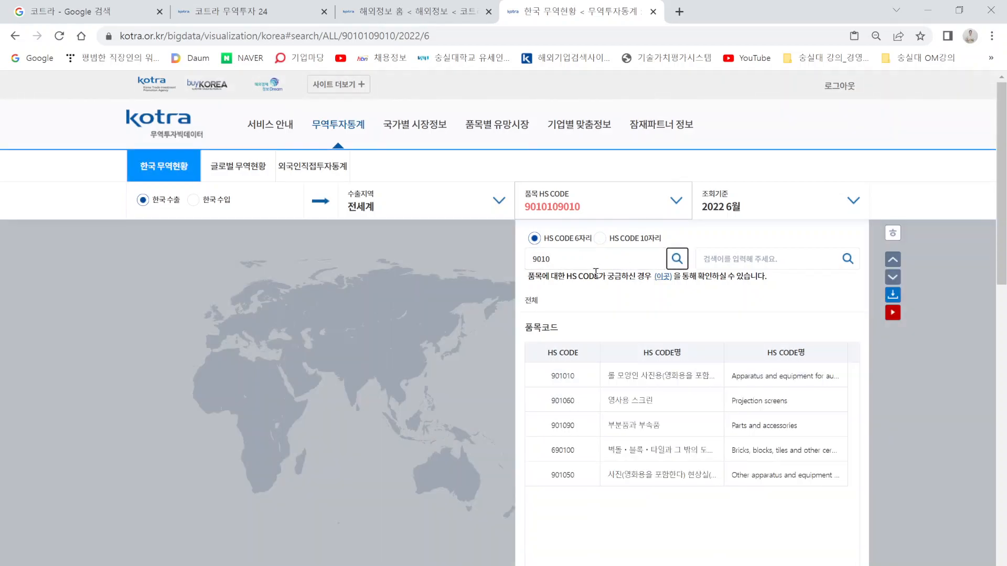
left_click(566, 403)
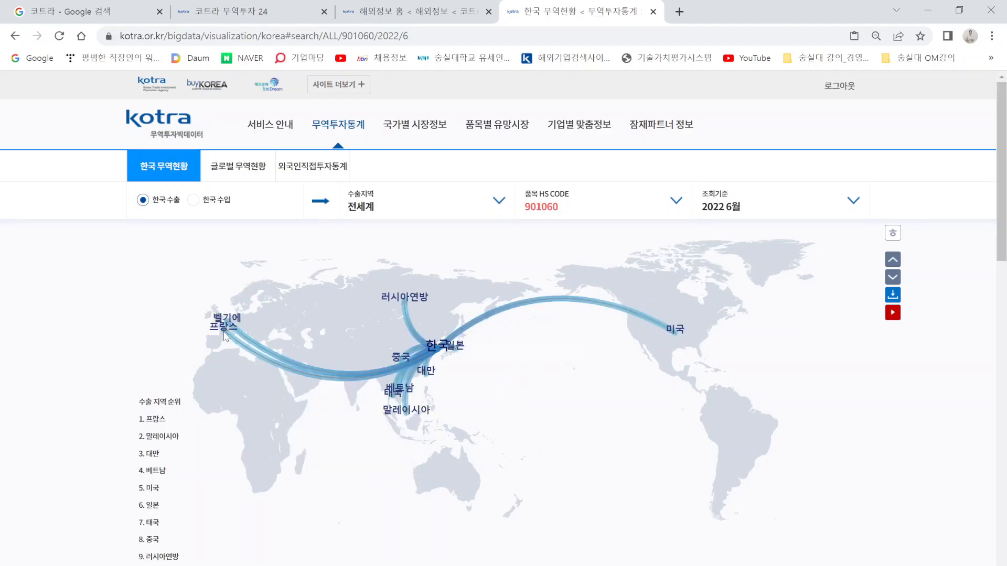
- Inspect the export flow to 미국 on the map, switch the trade direction to 한국 수입, and inspect the import flow from 덴마크
mouse_move(245, 353)
mouse_move(556, 306)
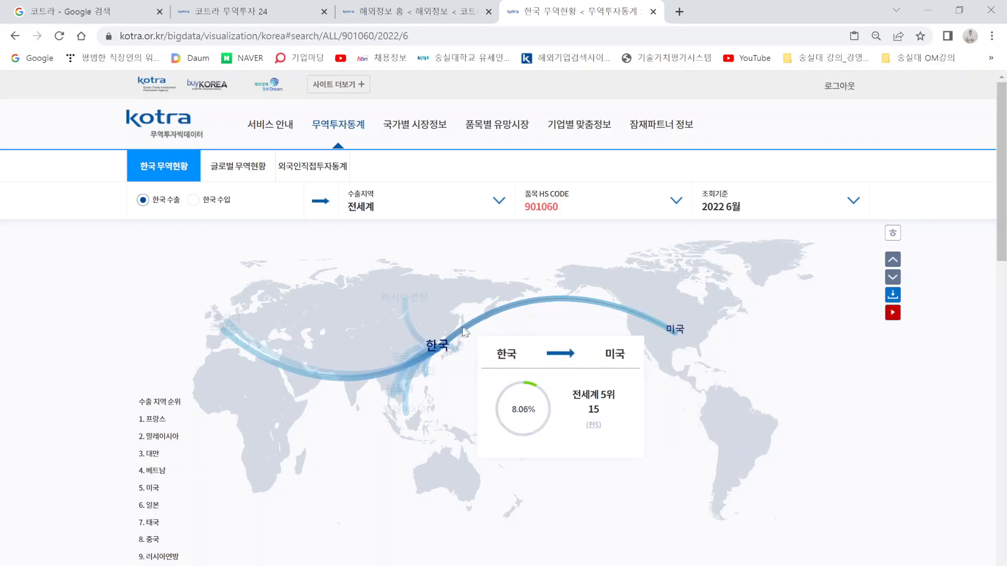
left_click(191, 203)
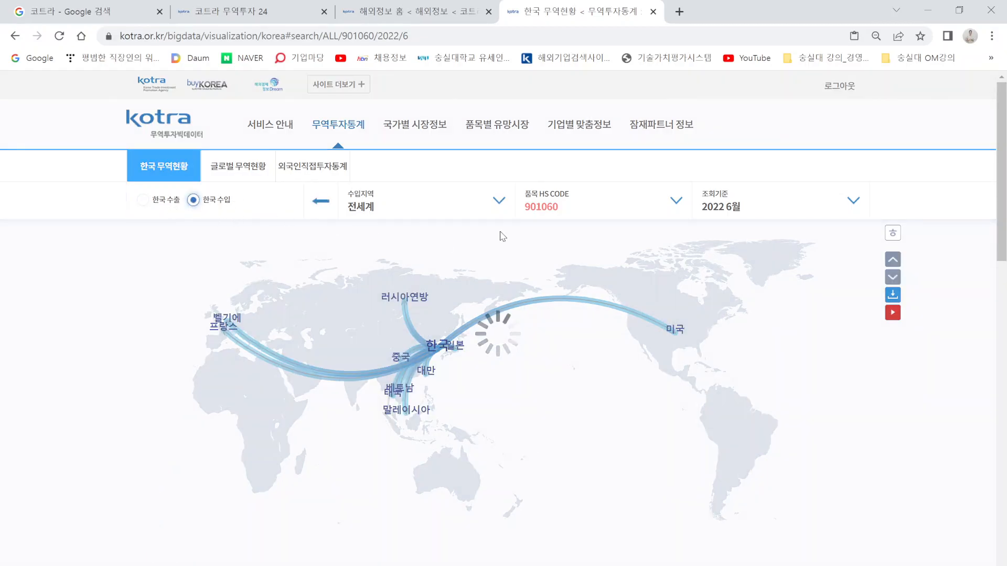
mouse_move(649, 317)
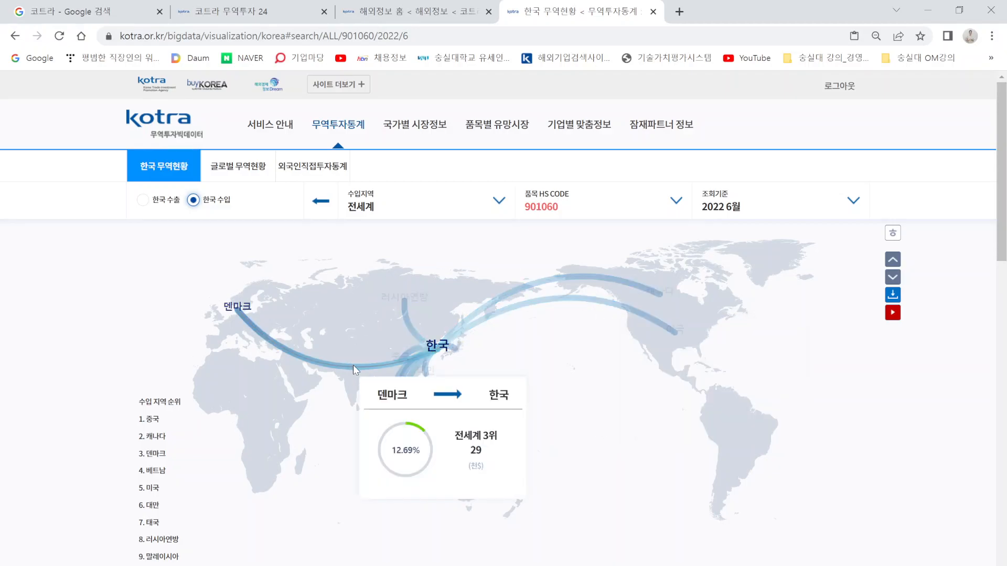
- Open the 글로벌 무역현황 statistics and set the export region to 가나 and the import region to 괌
left_click(235, 172)
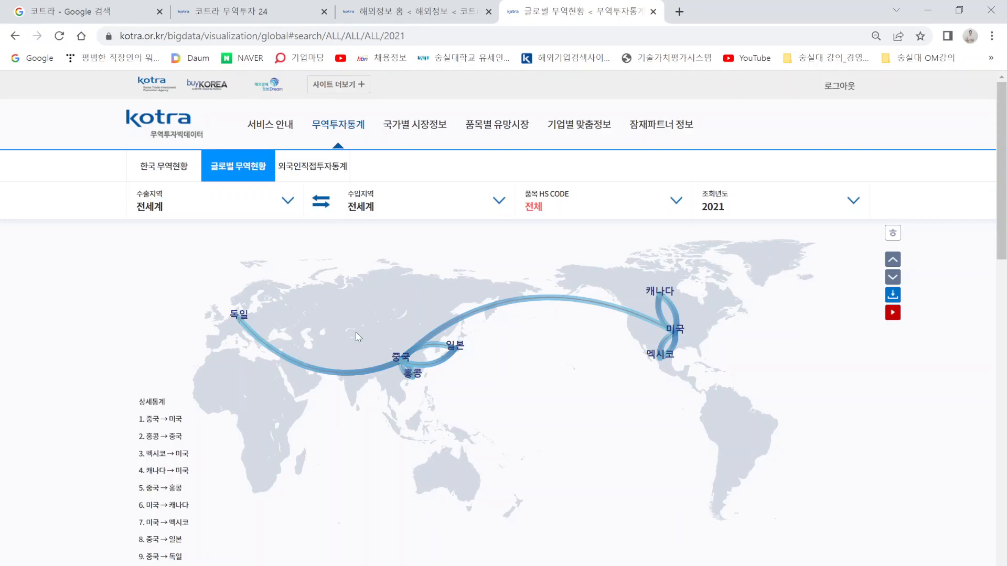
left_click(194, 209)
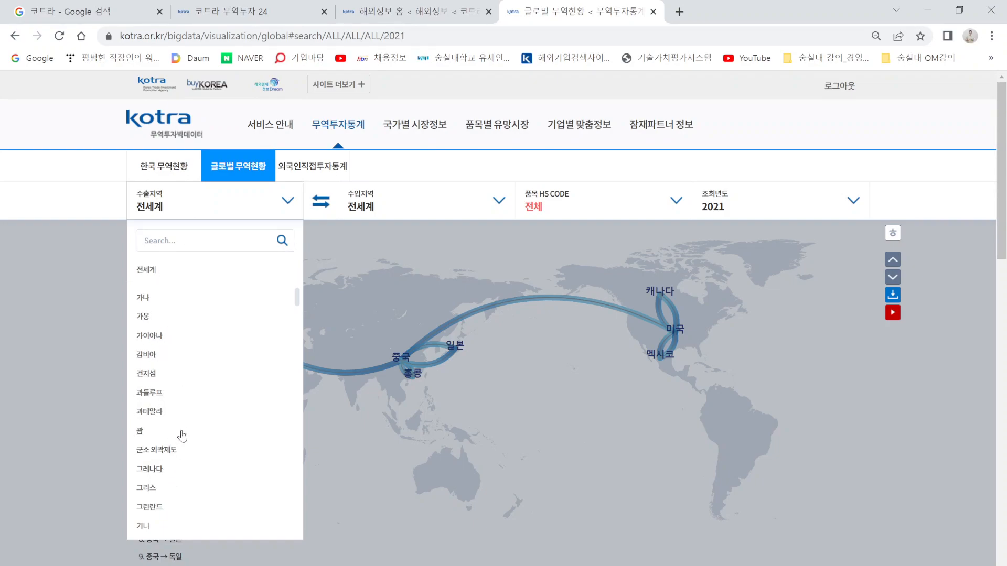
left_click(163, 298)
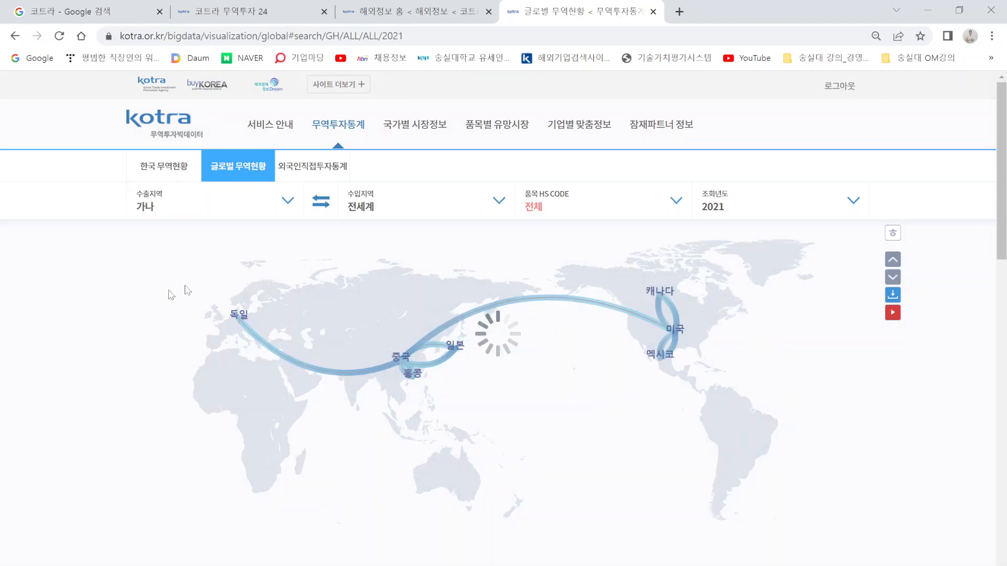
left_click(429, 208)
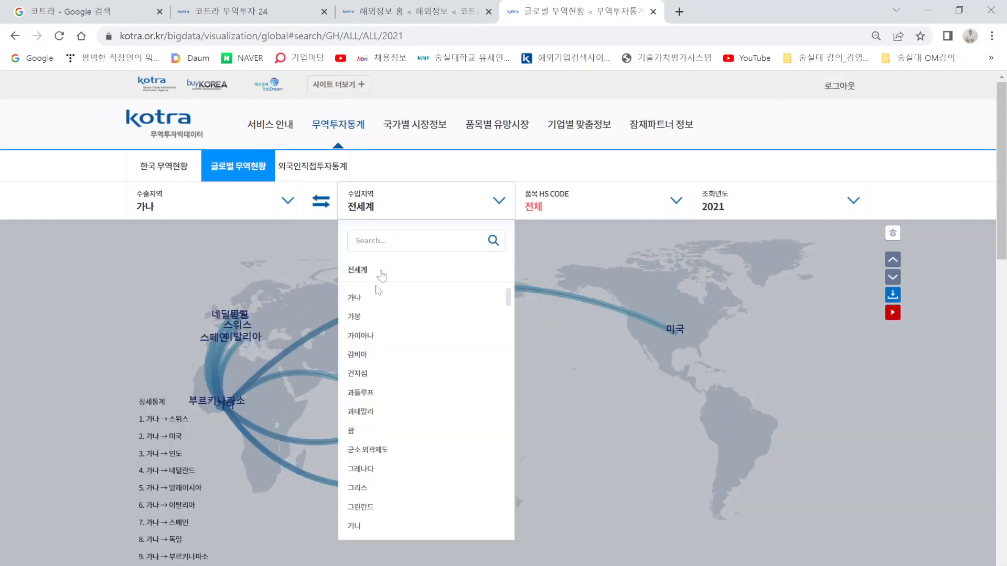
left_click(373, 434)
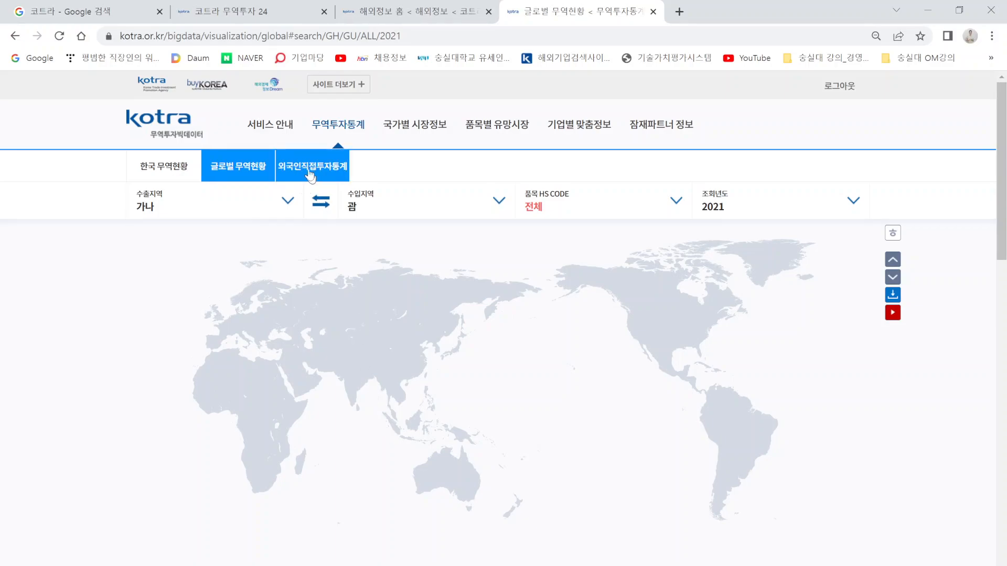
- Open 국가별 시장정보 and select 달라스무역관 in the 품목 정보 section for 미국
left_click(418, 129)
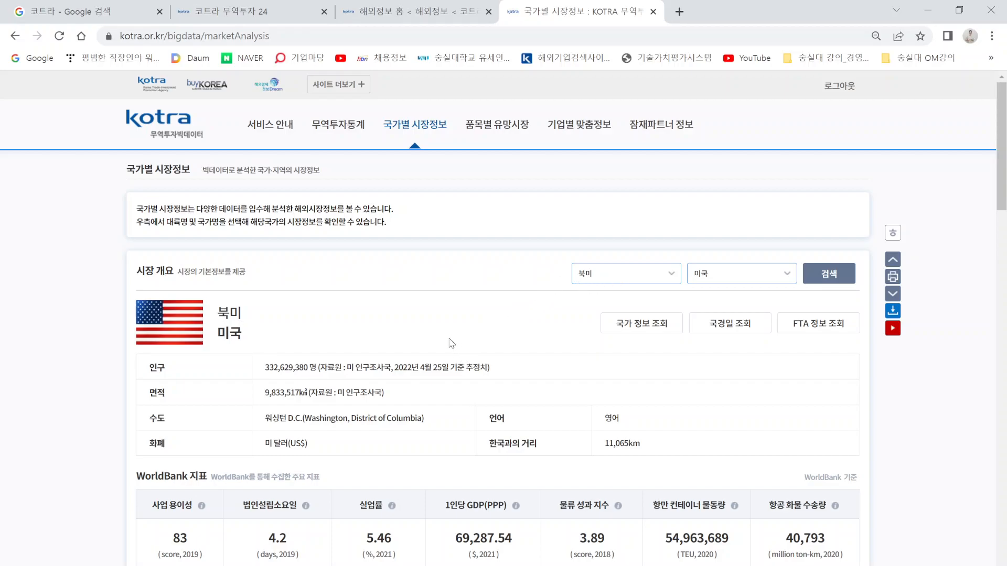
scroll(449, 343, "down", 3)
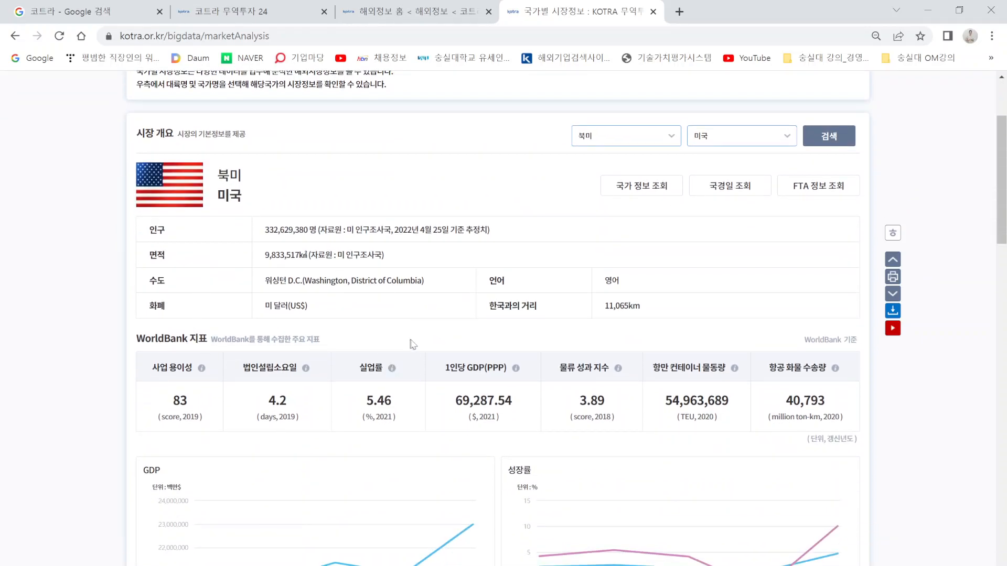
scroll(366, 264, "down", 7)
scroll(319, 498, "down", 5)
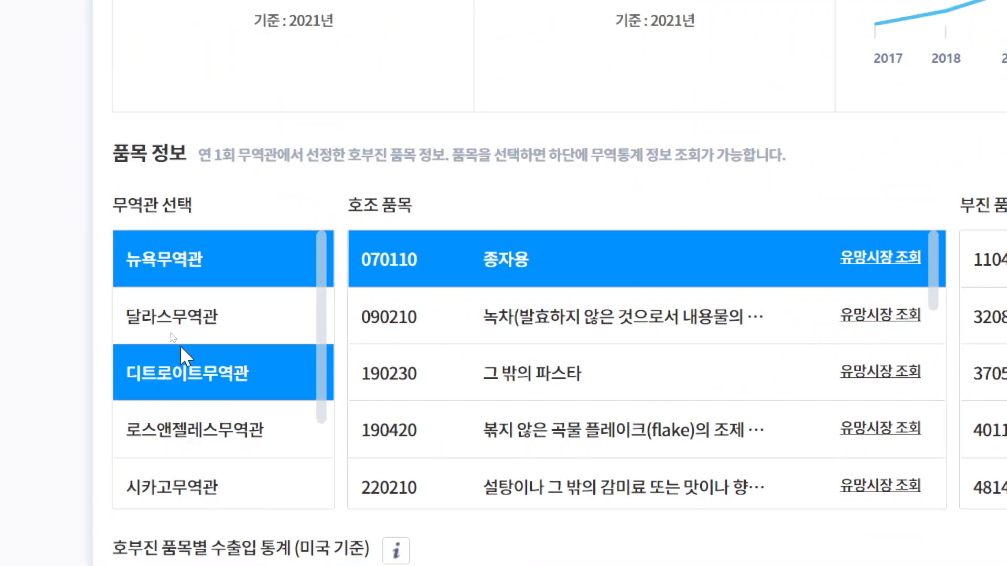
left_click(136, 328)
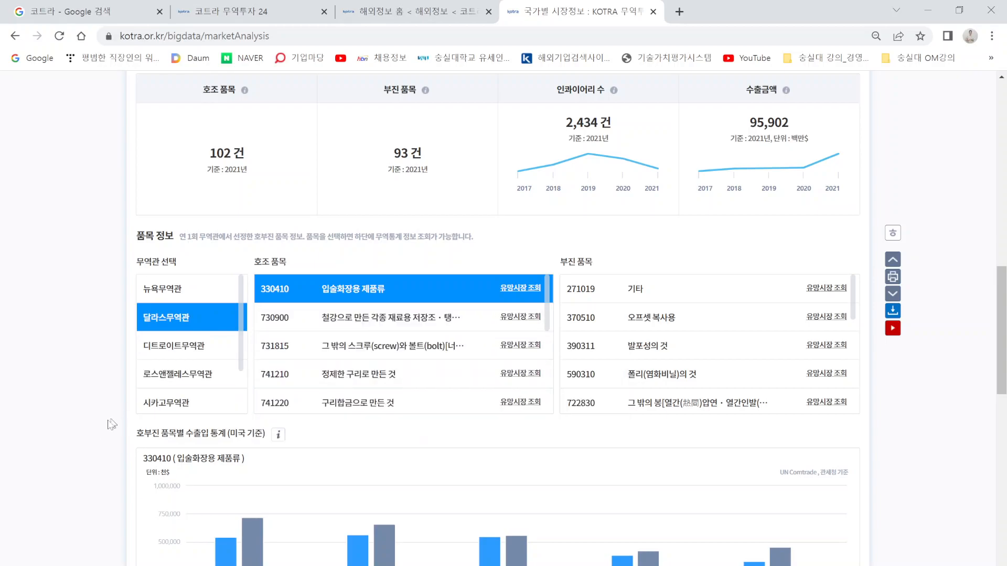
- Examine the US market page's trade office list, item trade statistics, news and reports, fraud cases, import regulations, exhibitions and AI 분석
scroll(149, 362, "down", 1)
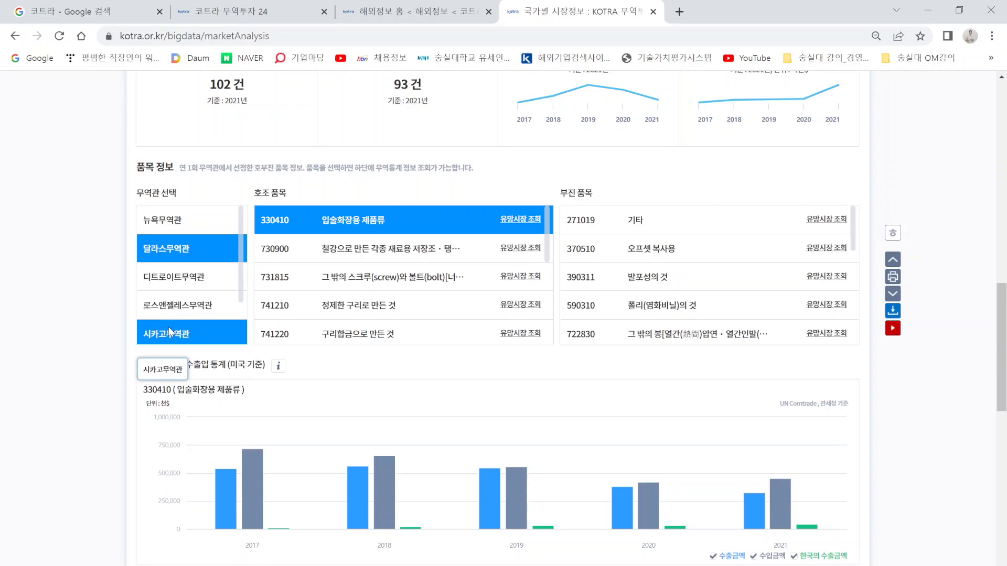
scroll(168, 326, "down", 3)
scroll(84, 421, "down", 5)
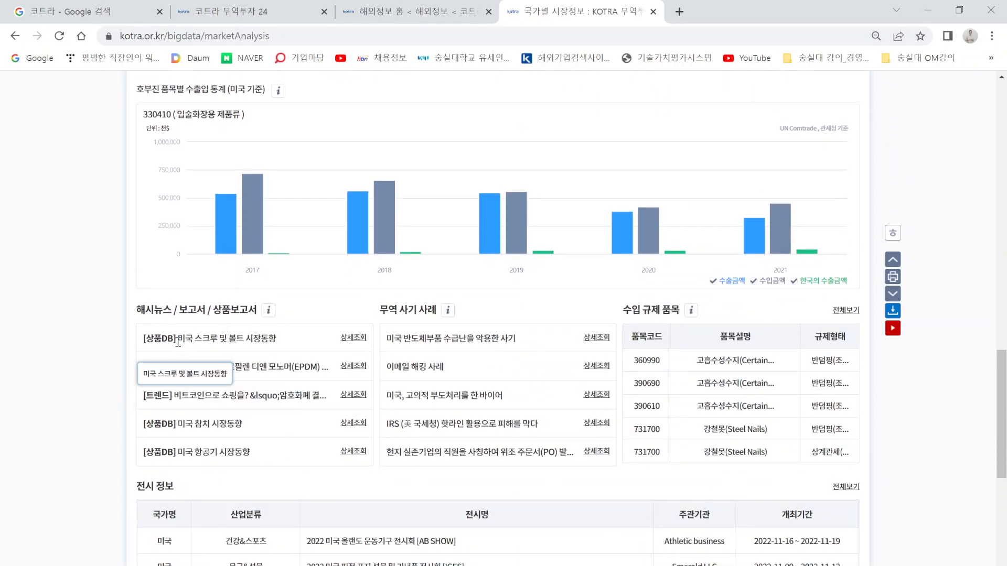
scroll(203, 351, "up", 4)
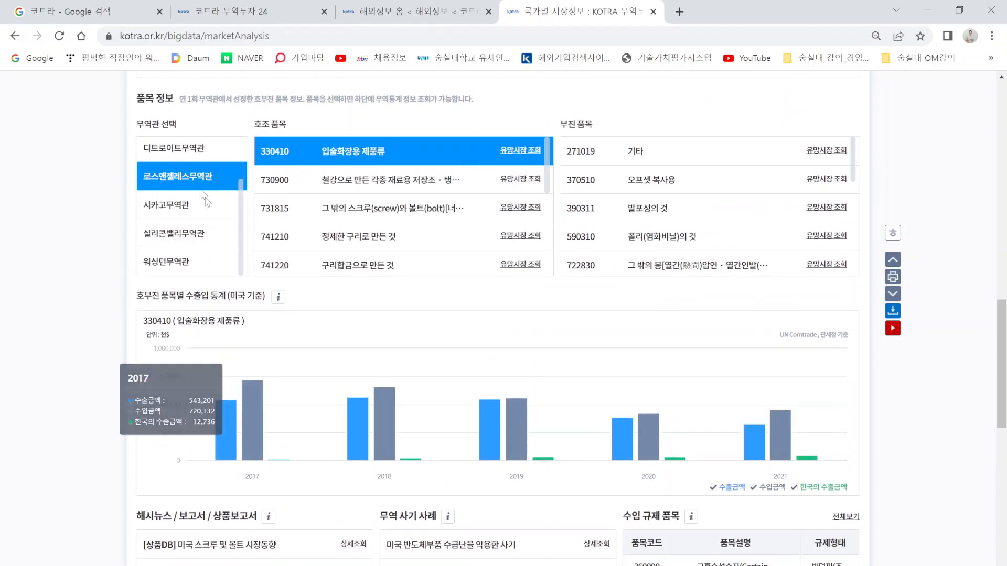
scroll(92, 367, "down", 4)
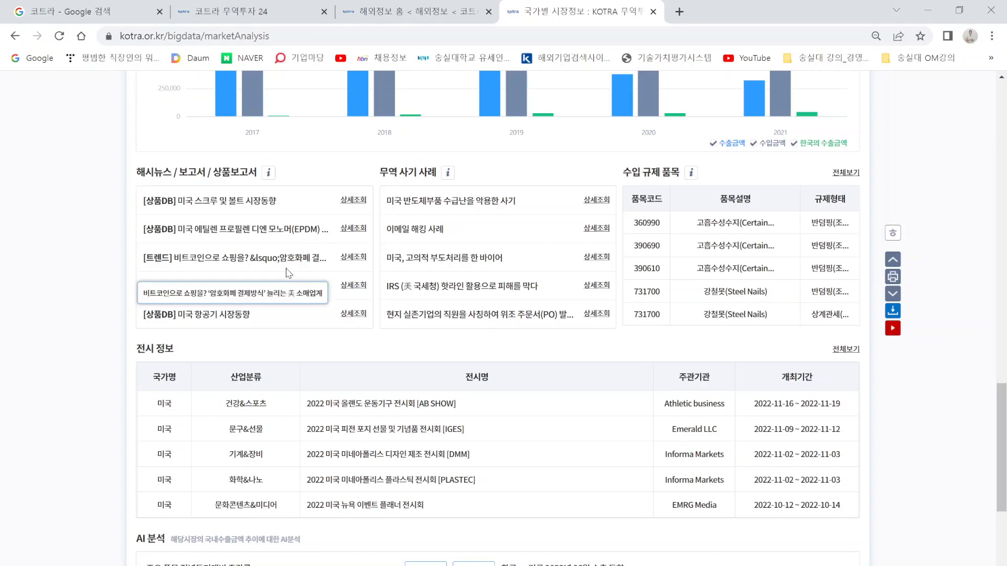
scroll(291, 278, "up", 4)
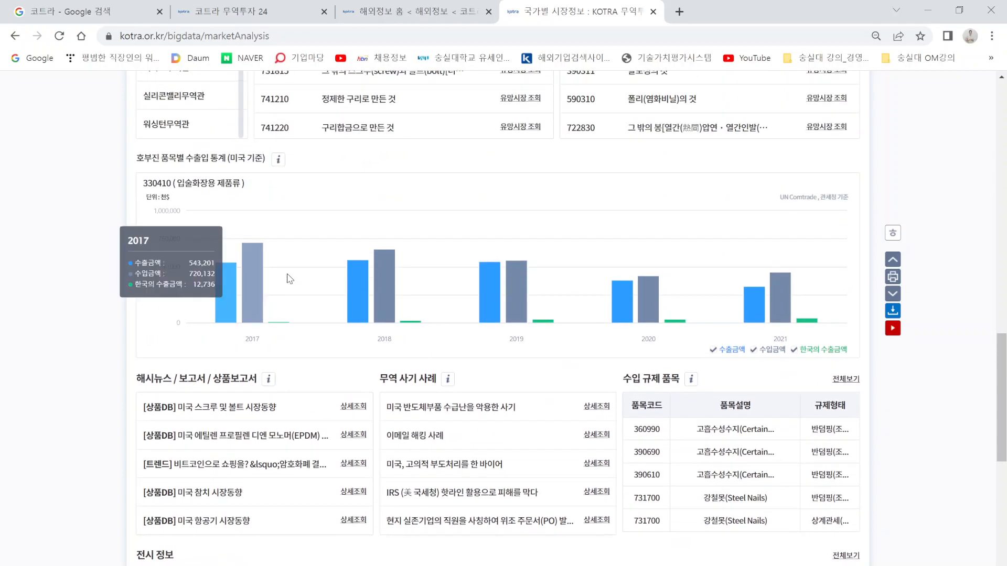
scroll(291, 279, "up", 4)
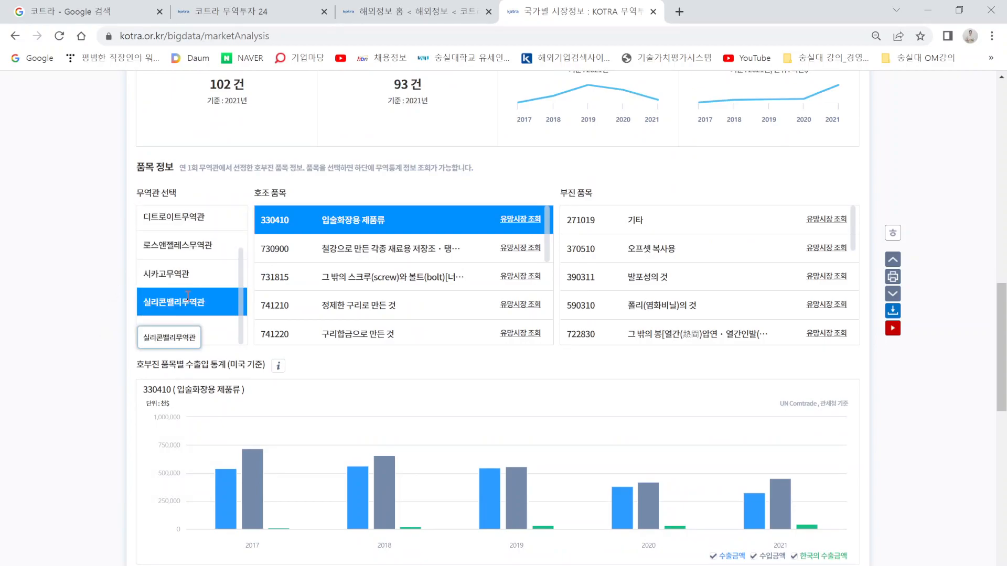
scroll(75, 384, "down", 11)
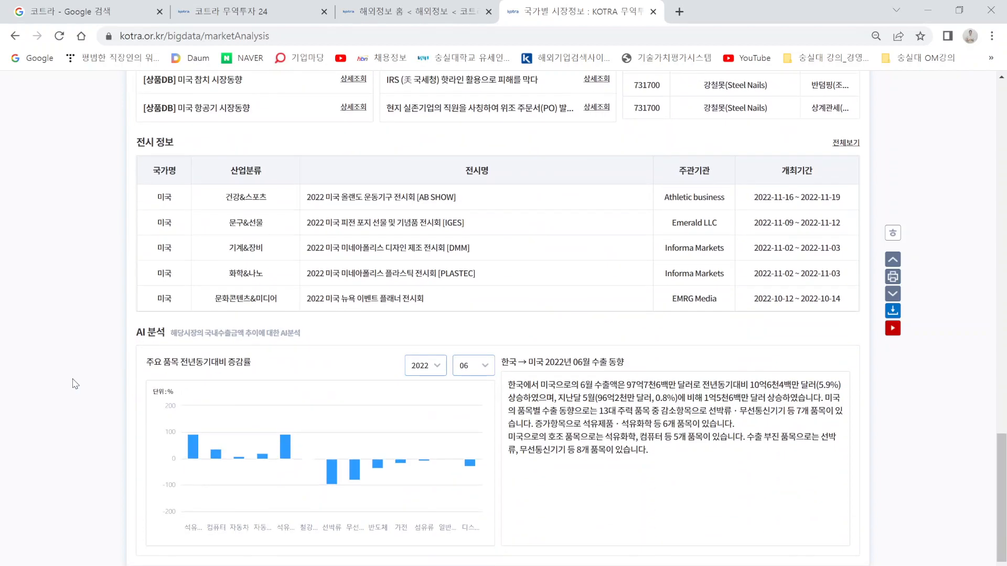
scroll(75, 384, "down", 2)
- Look up the market information for 중국 in the 아시아 region
scroll(88, 374, "up", 12)
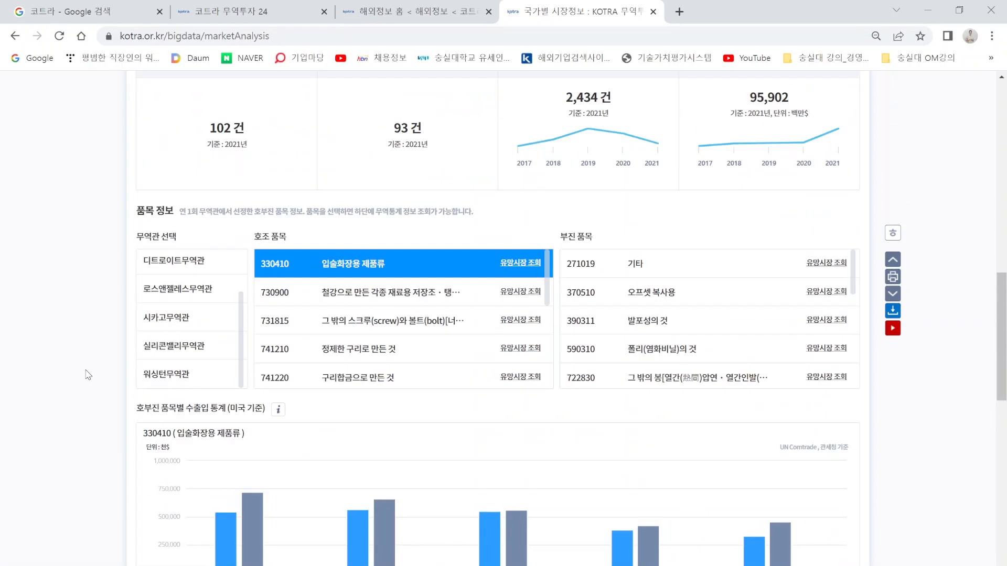
scroll(88, 374, "up", 11)
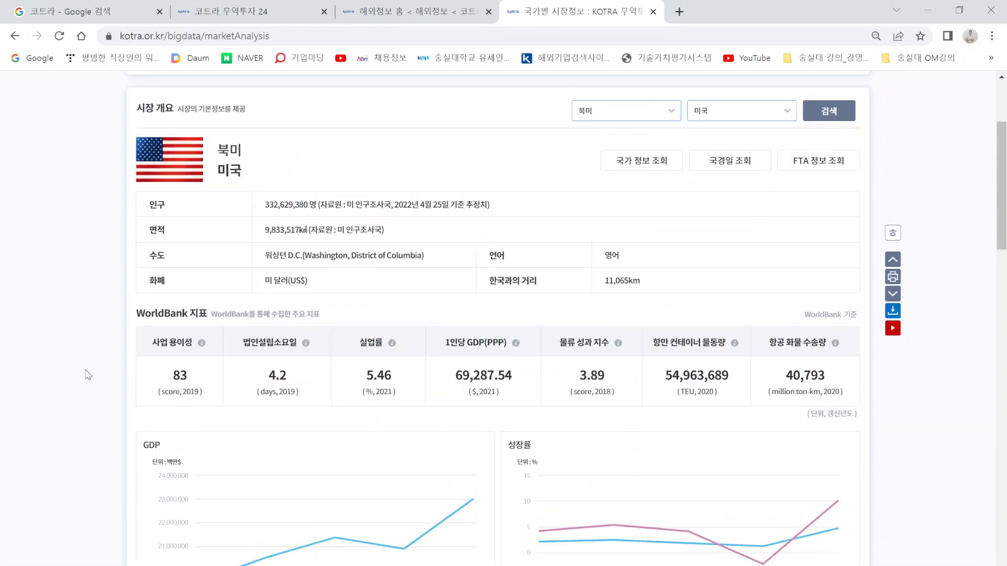
scroll(88, 374, "up", 3)
left_click(629, 252)
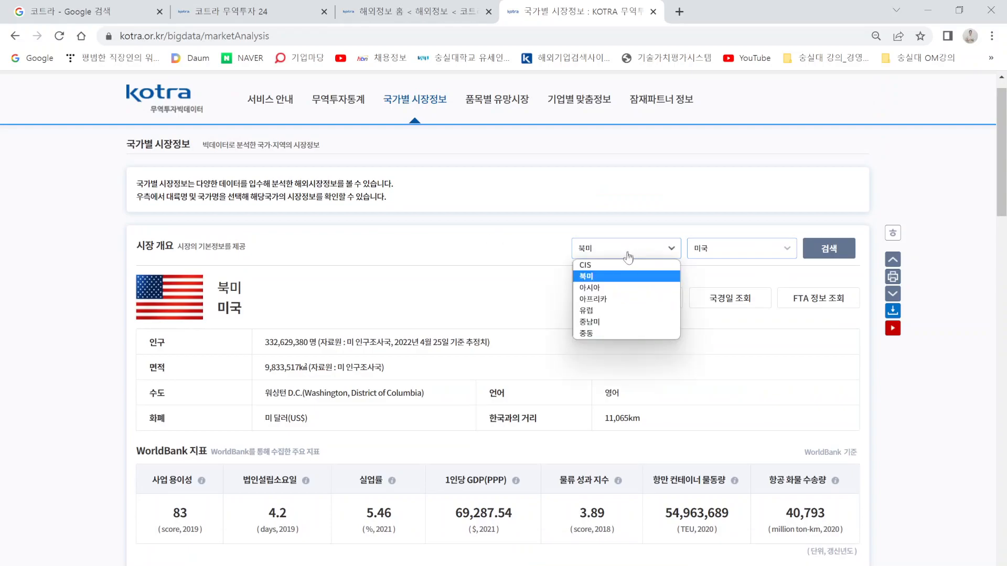
left_click(622, 288)
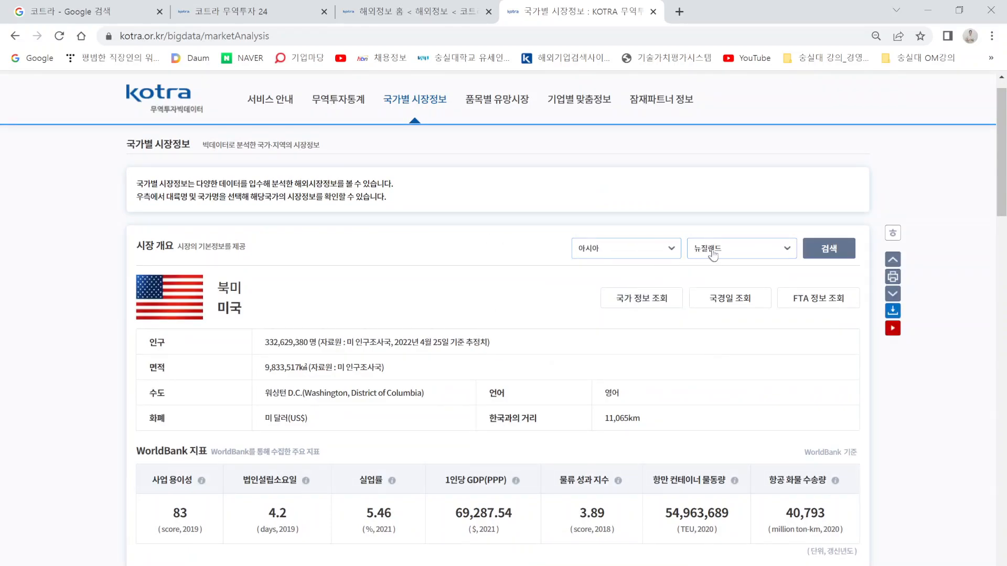
left_click(714, 252)
left_click(718, 413)
left_click(826, 254)
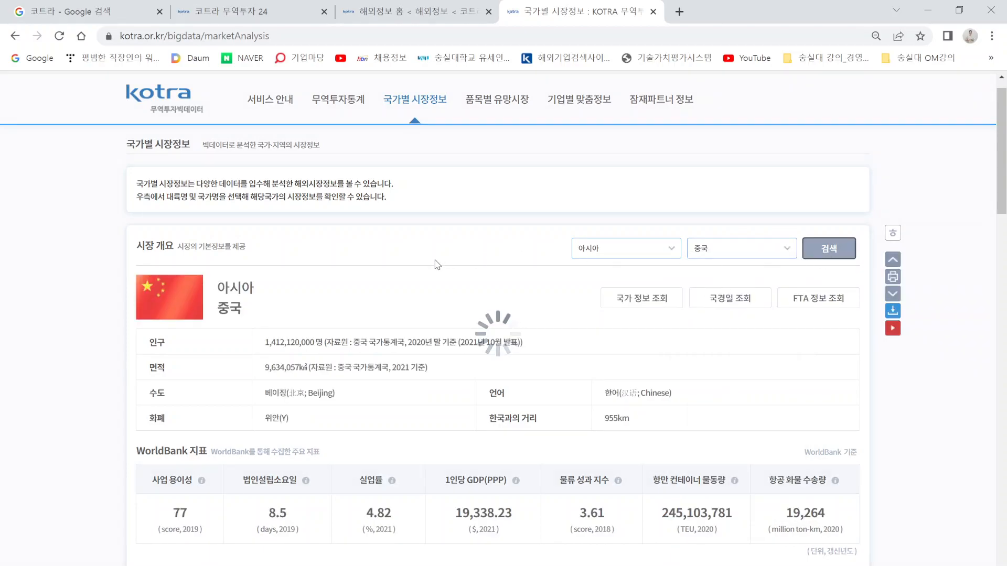
scroll(434, 264, "down", 3)
scroll(436, 266, "up", 4)
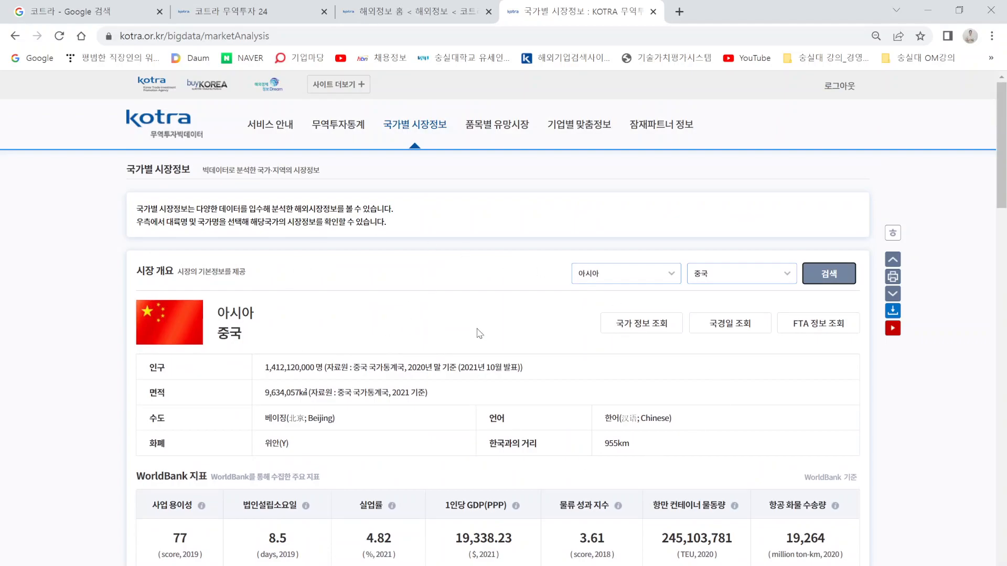
- Open 품목별 유망시장 and examine the 세계시장 교역 순위 bars for 독일 and 한국 and the 유망시장 순위 chart
left_click(497, 128)
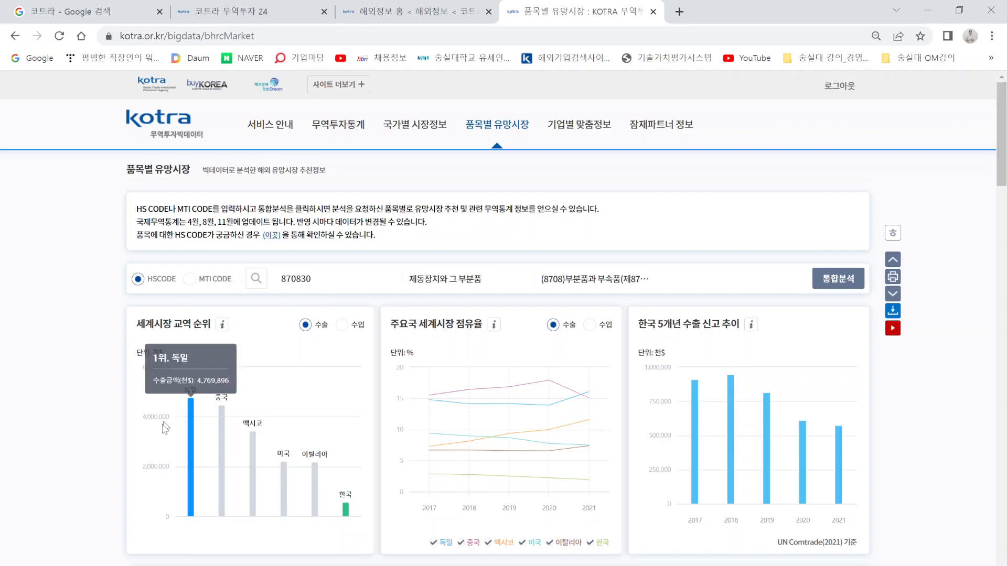
mouse_move(225, 440)
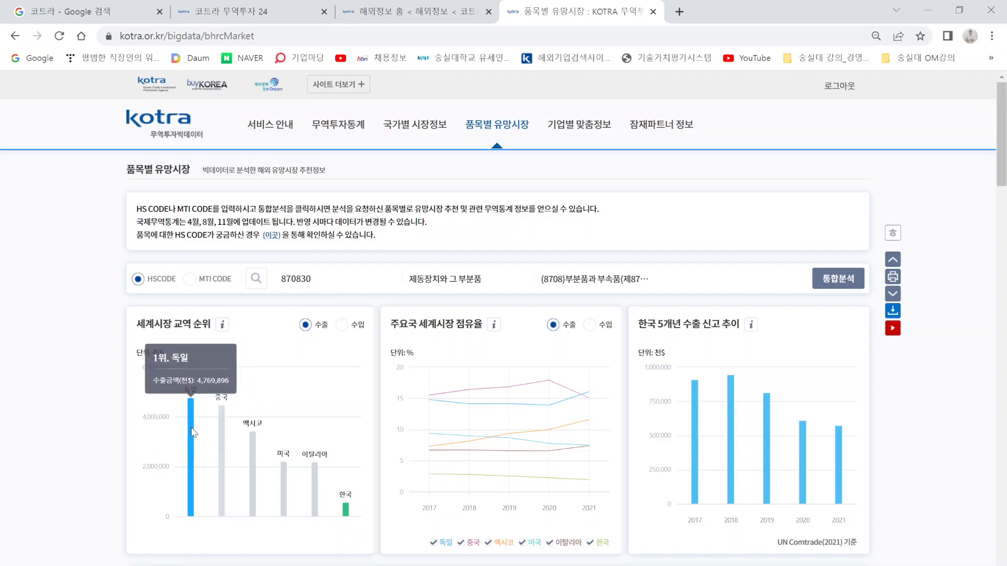
mouse_move(348, 516)
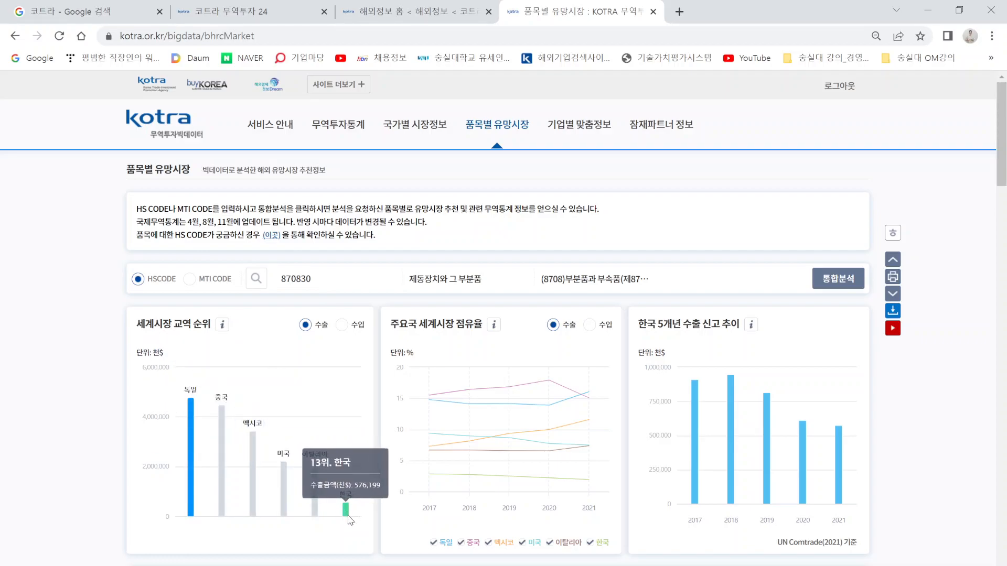
mouse_move(188, 445)
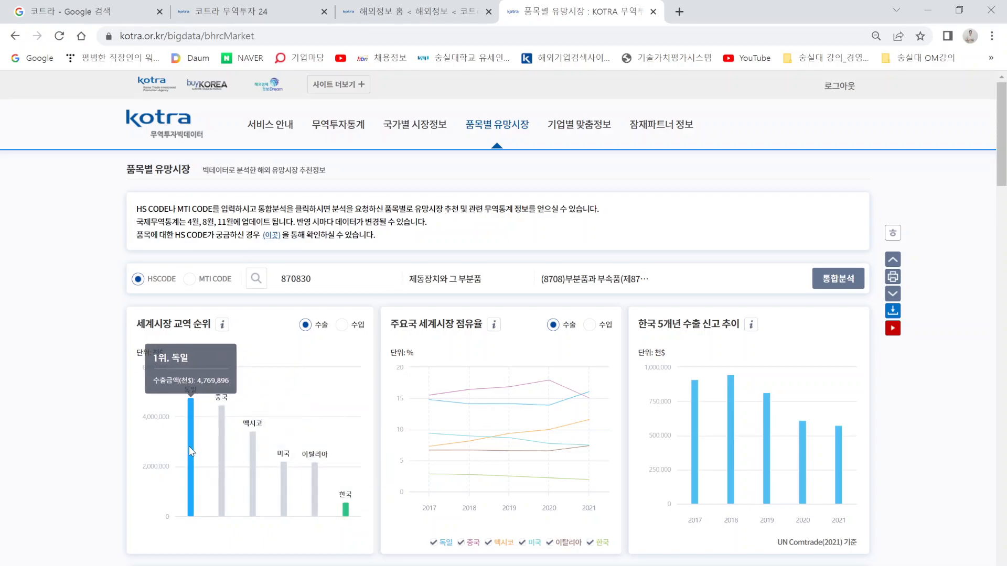
scroll(189, 447, "down", 6)
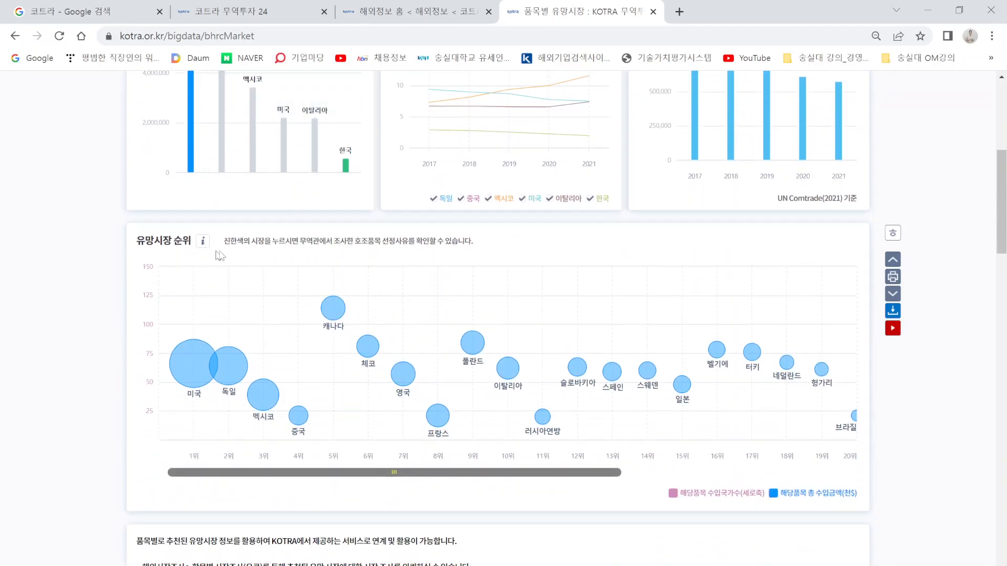
- Examine the 미국 and 중국 bubbles in the 유망시장 순위 chart and the country rows in the 유망시장 수출입 통계 table
mouse_move(196, 364)
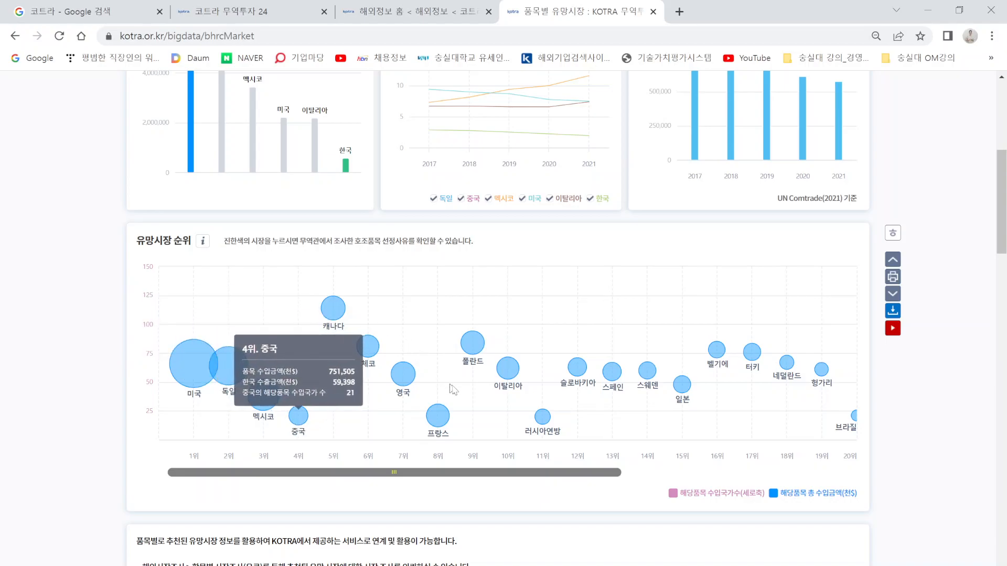
left_click_drag(611, 472, 414, 479)
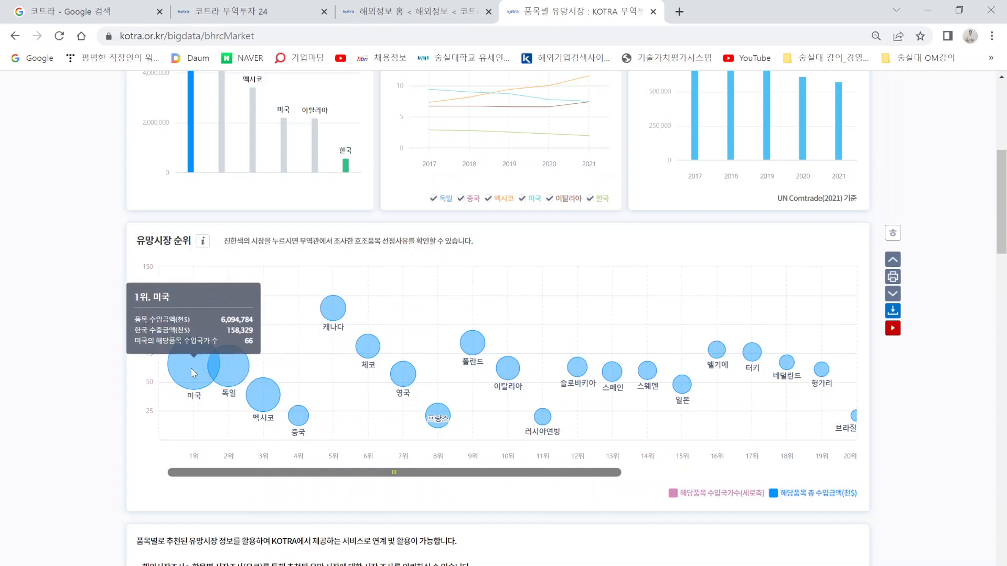
scroll(193, 375, "up", 3)
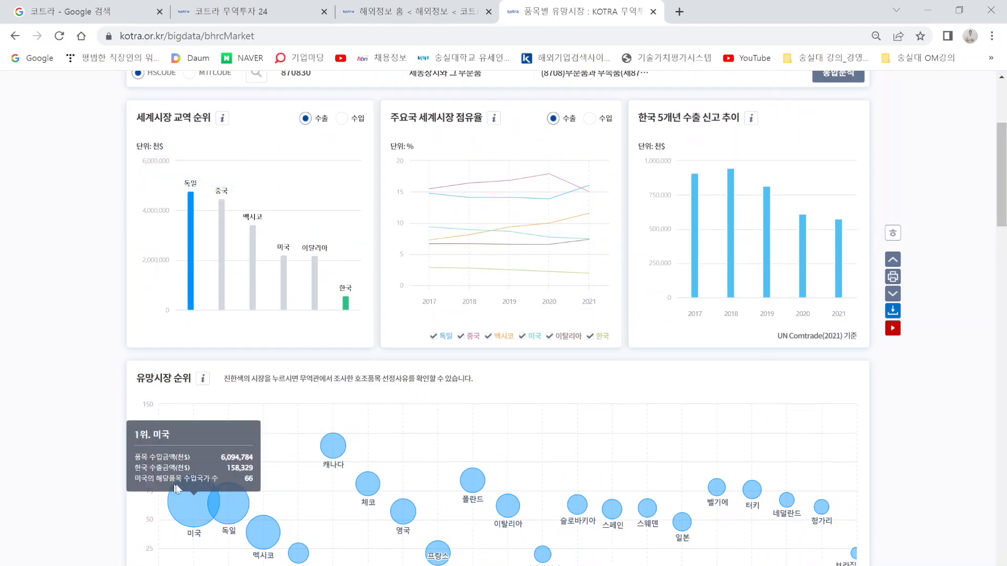
scroll(171, 496, "down", 9)
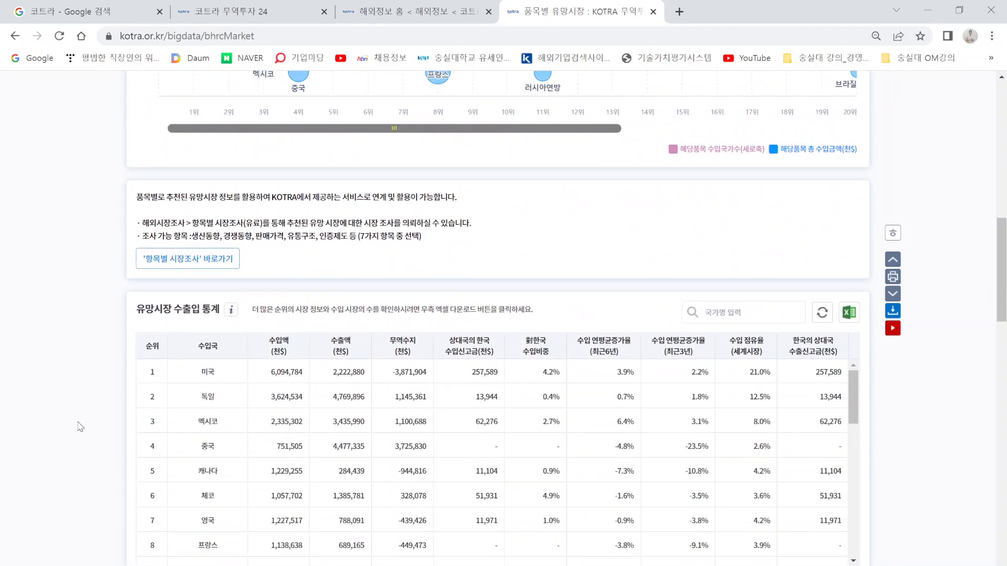
scroll(77, 426, "down", 1)
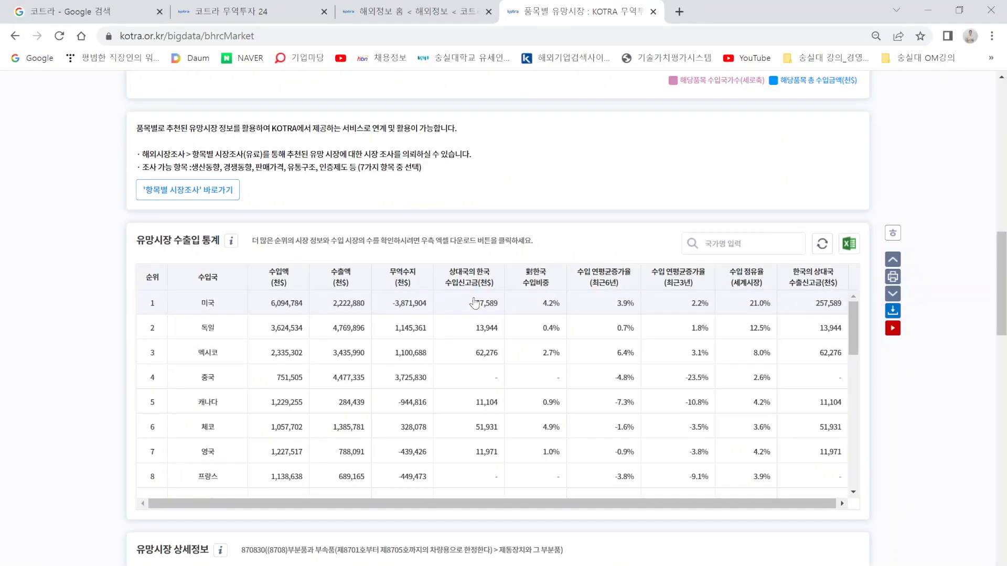
scroll(45, 440, "down", 4)
scroll(108, 453, "down", 1)
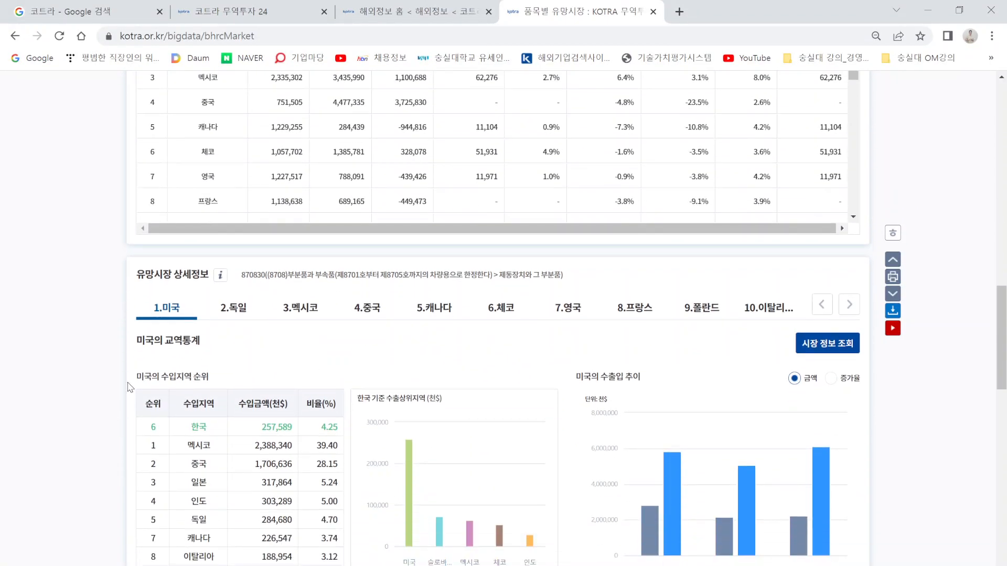
- Show 독일 in 유망시장 상세정보 and examine its trade statistics, the AI 분석, market news, exhibitions and 수입 규제 ALERT
left_click(233, 308)
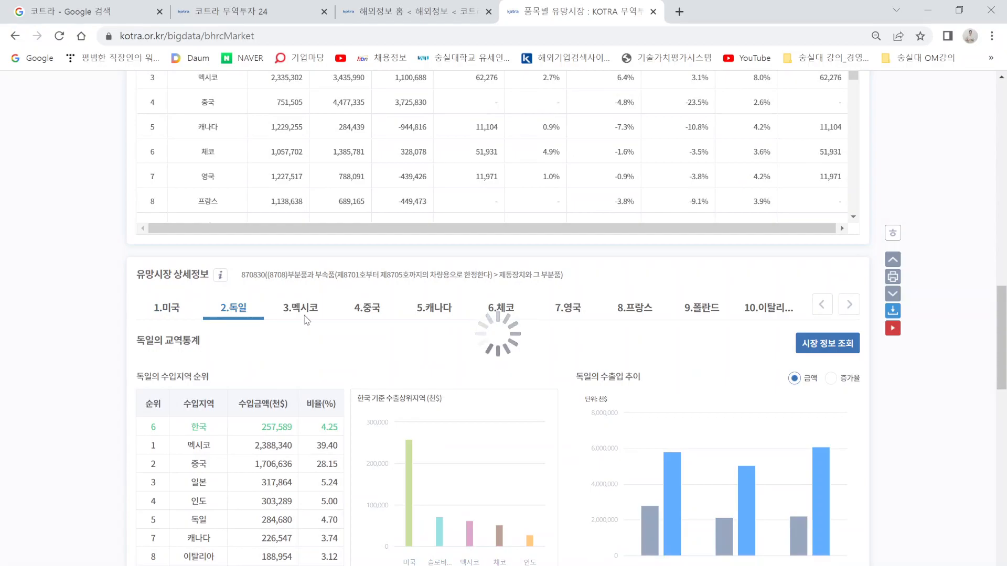
scroll(173, 403, "down", 5)
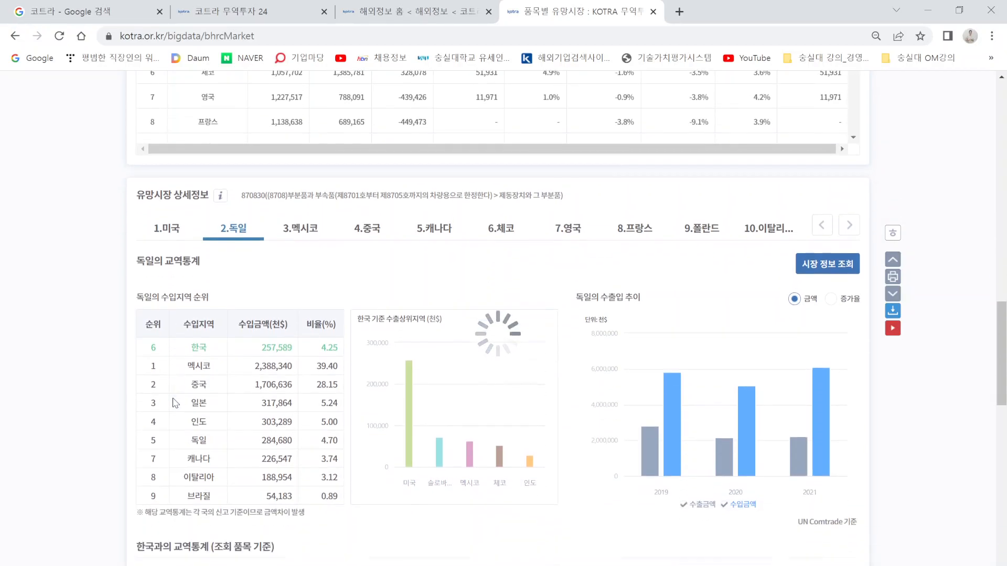
scroll(175, 403, "down", 5)
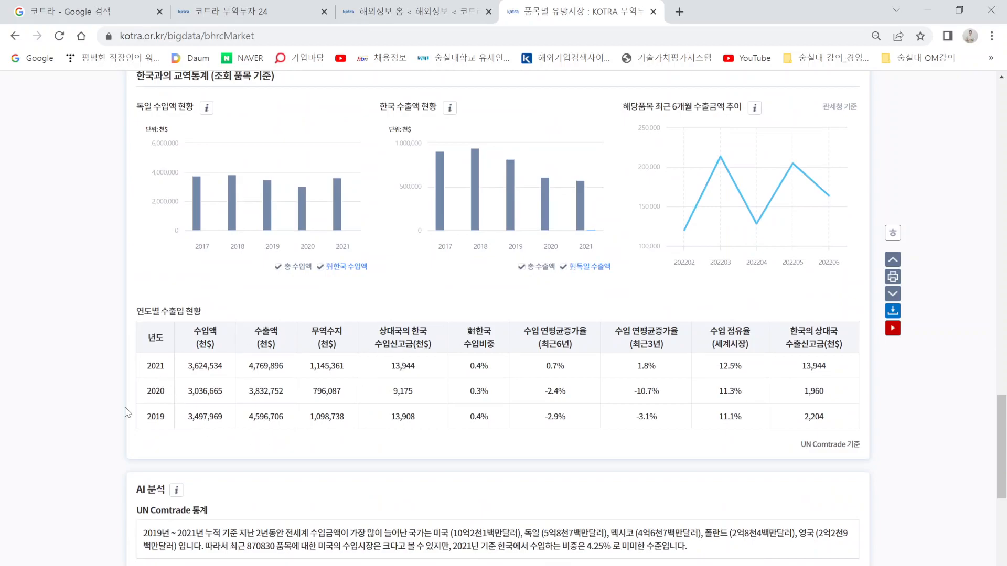
scroll(127, 412, "down", 7)
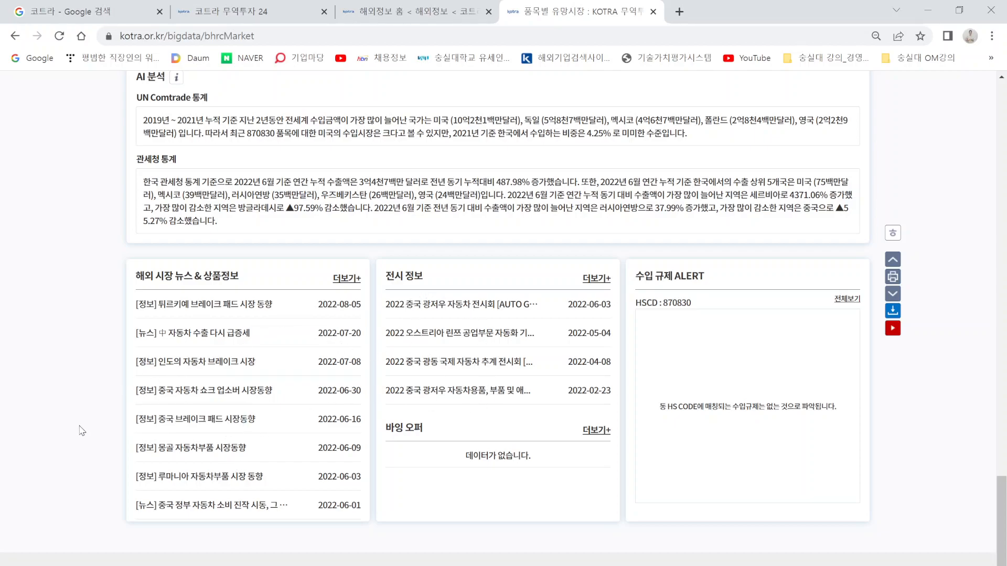
scroll(84, 427, "up", 20)
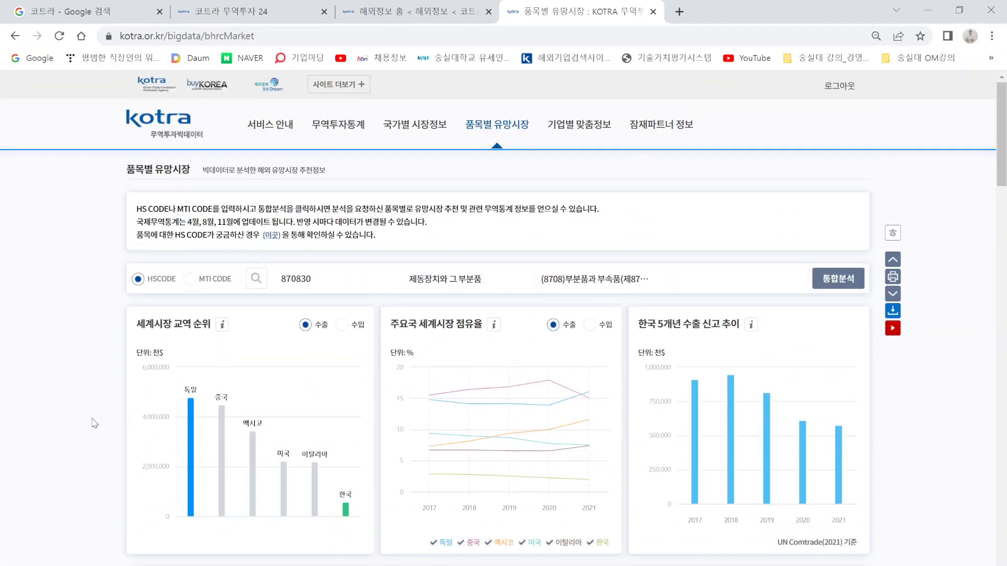